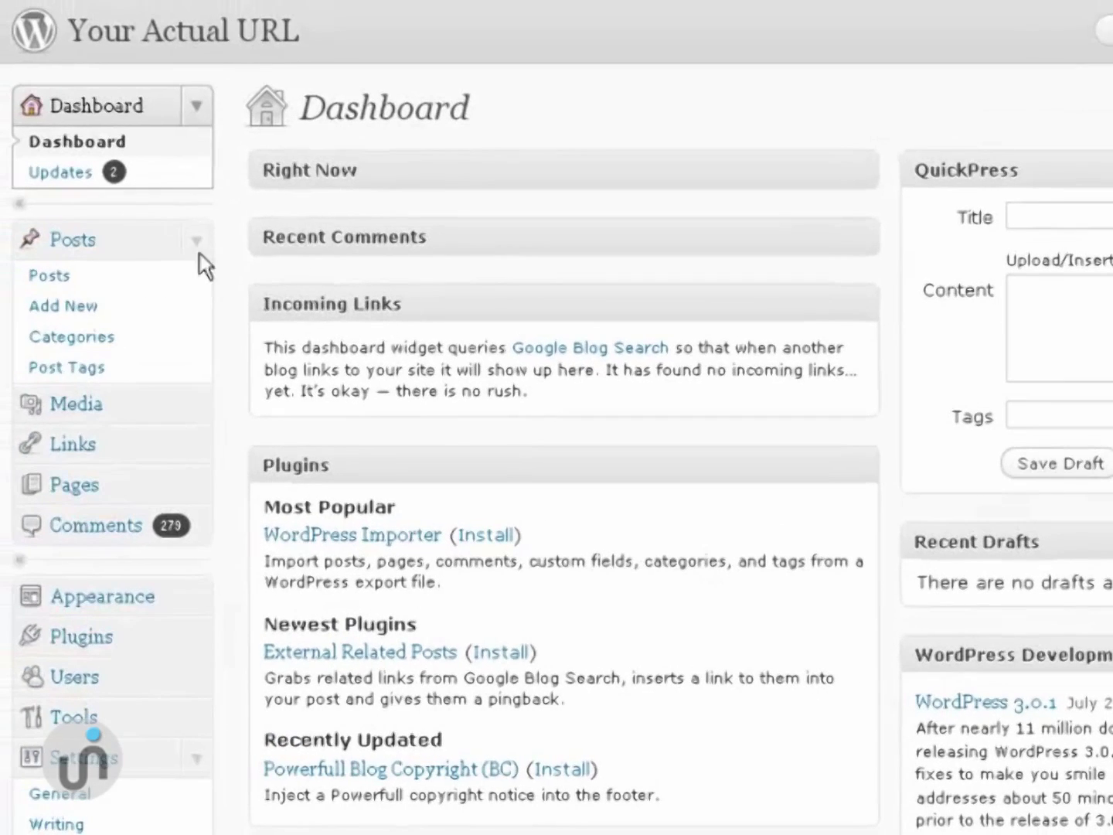
Expand the Settings menu in the dashboard sidebar to list General, Writing, Reading and Permalinks.
click(198, 247)
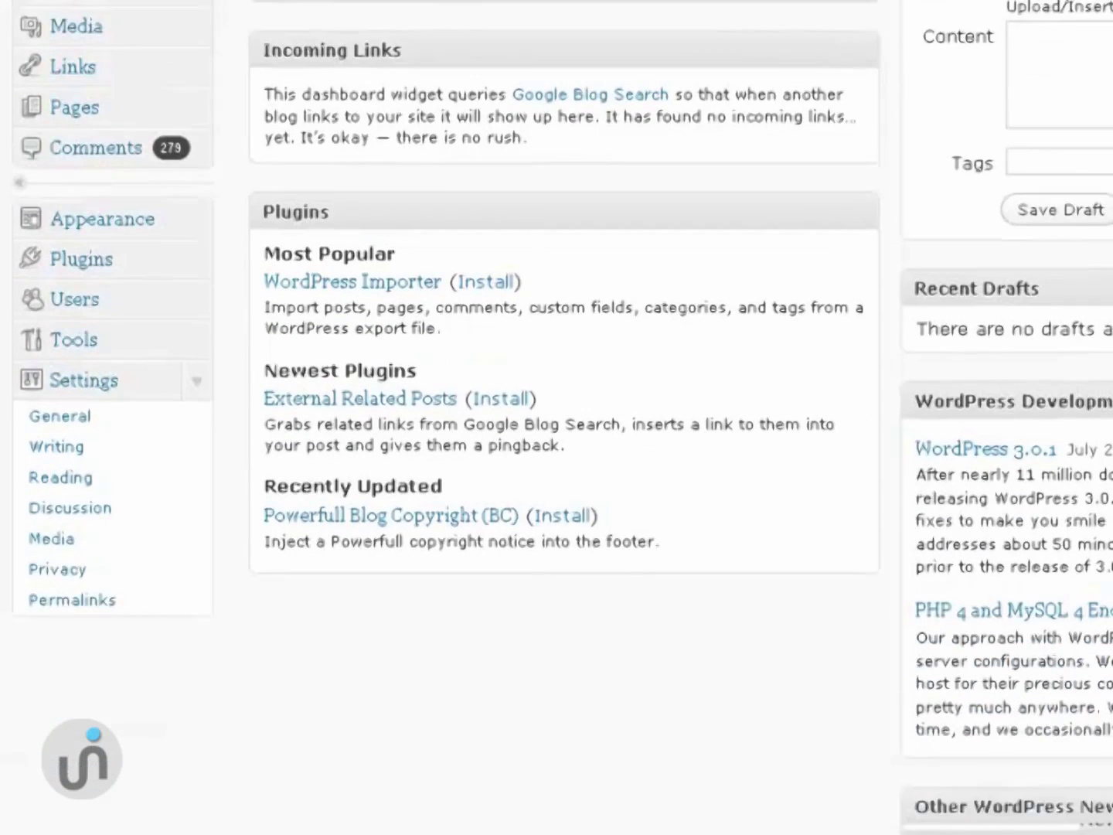
Open Permalink Settings, choose Default, and highlight the ?p=123 part of its example URL.
click(90, 575)
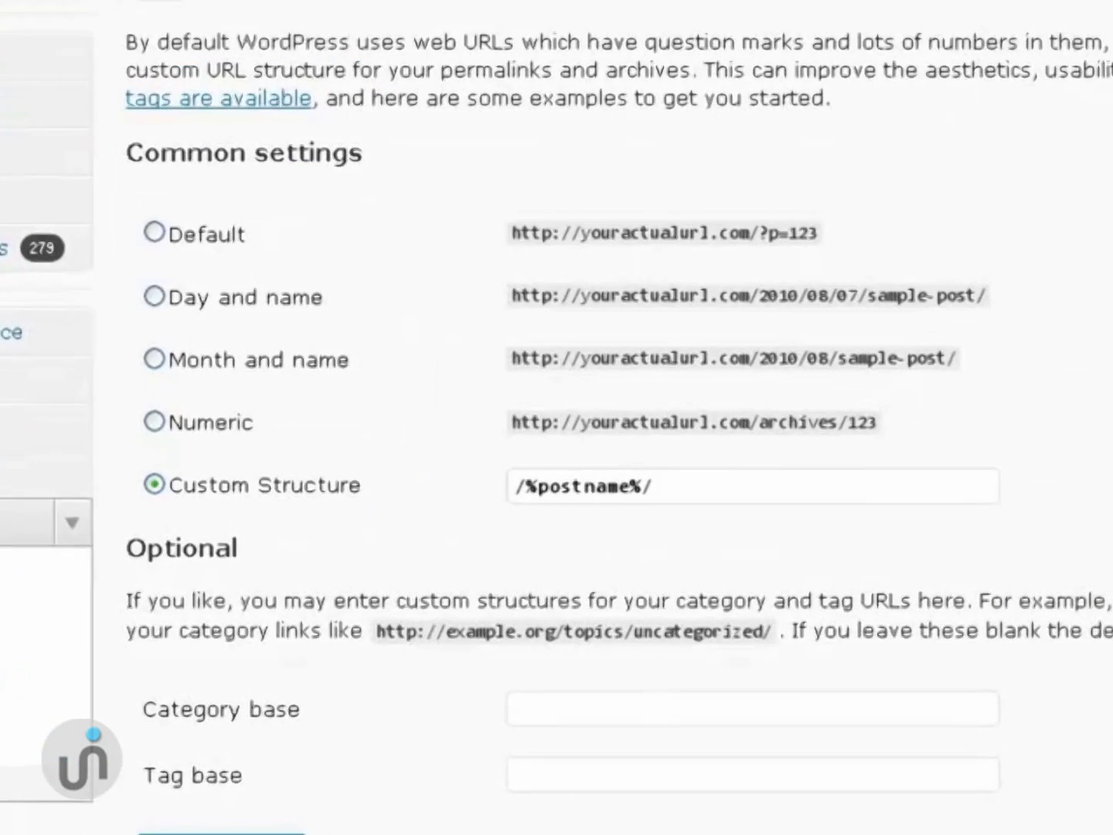
click(106, 201)
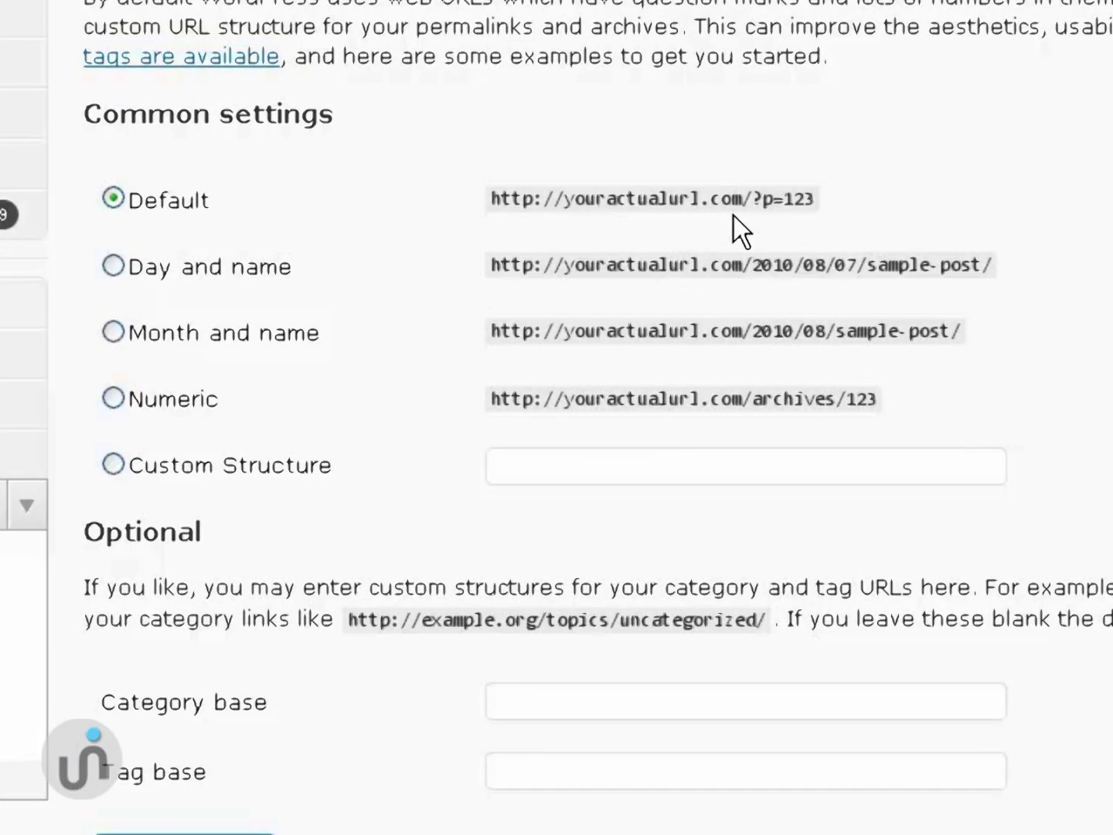
drag(752, 200, 820, 206)
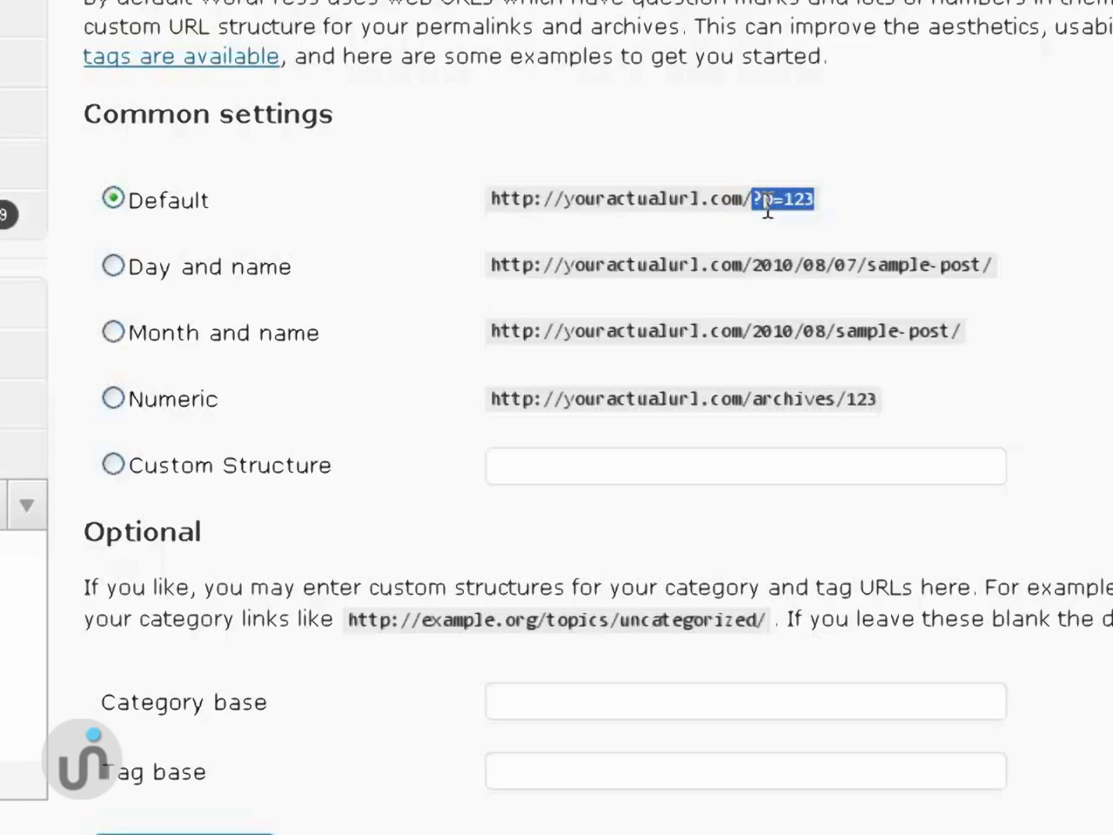
click(784, 201)
drag(785, 201, 817, 204)
click(873, 204)
drag(752, 199, 793, 199)
Choose Day and name, switch to Custom Structure, and highlight the %year%, %monthnum% and %day% tags.
click(114, 266)
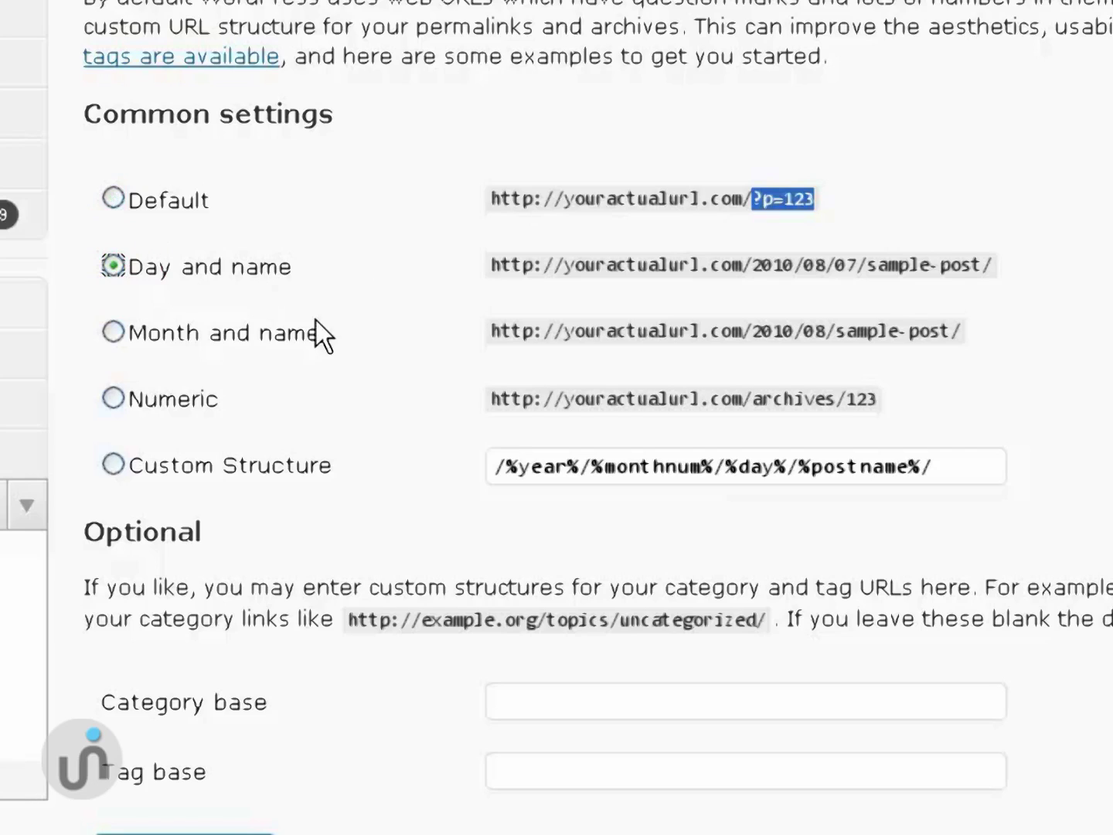
drag(504, 472, 576, 495)
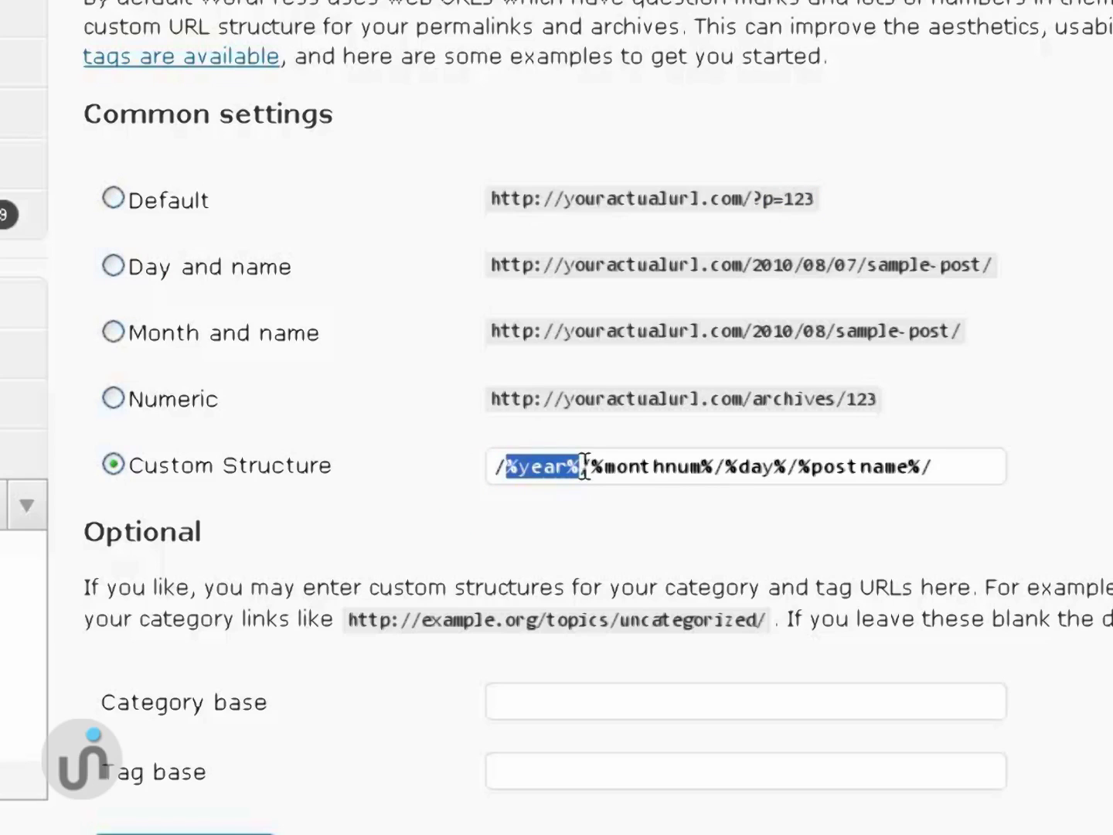
drag(589, 464, 712, 477)
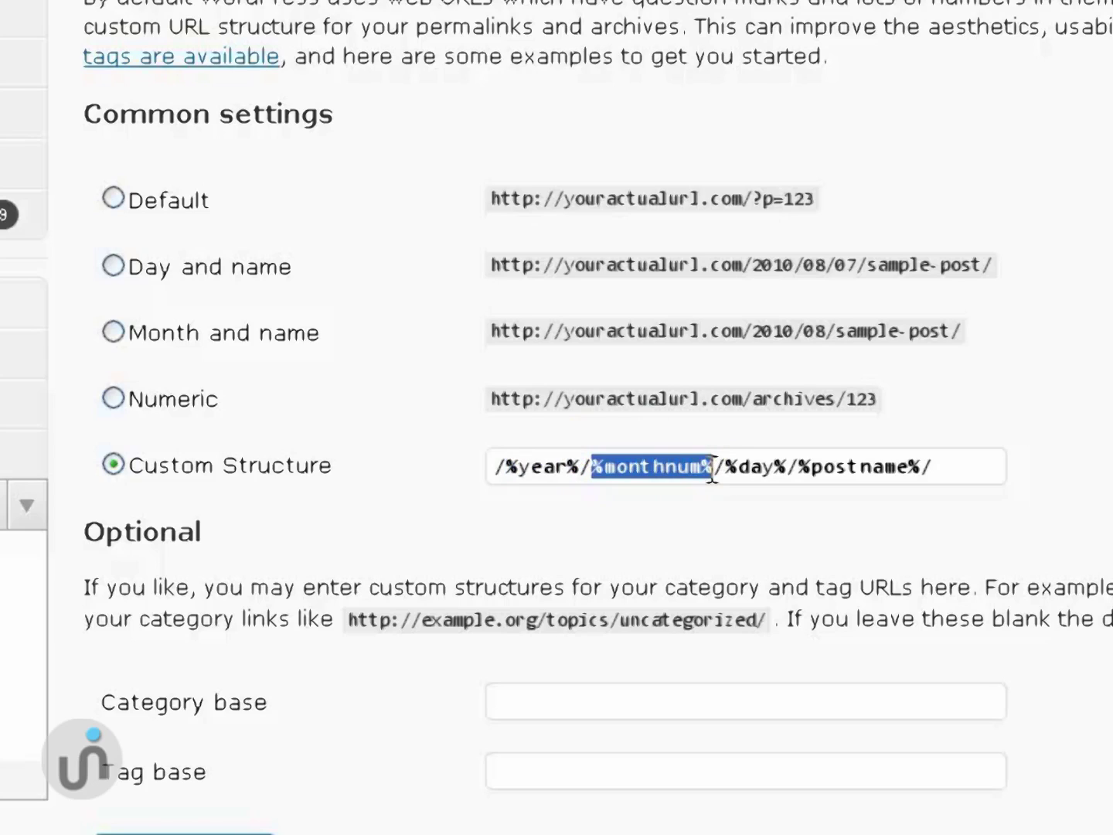
drag(720, 469, 947, 463)
click(793, 471)
click(1100, 455)
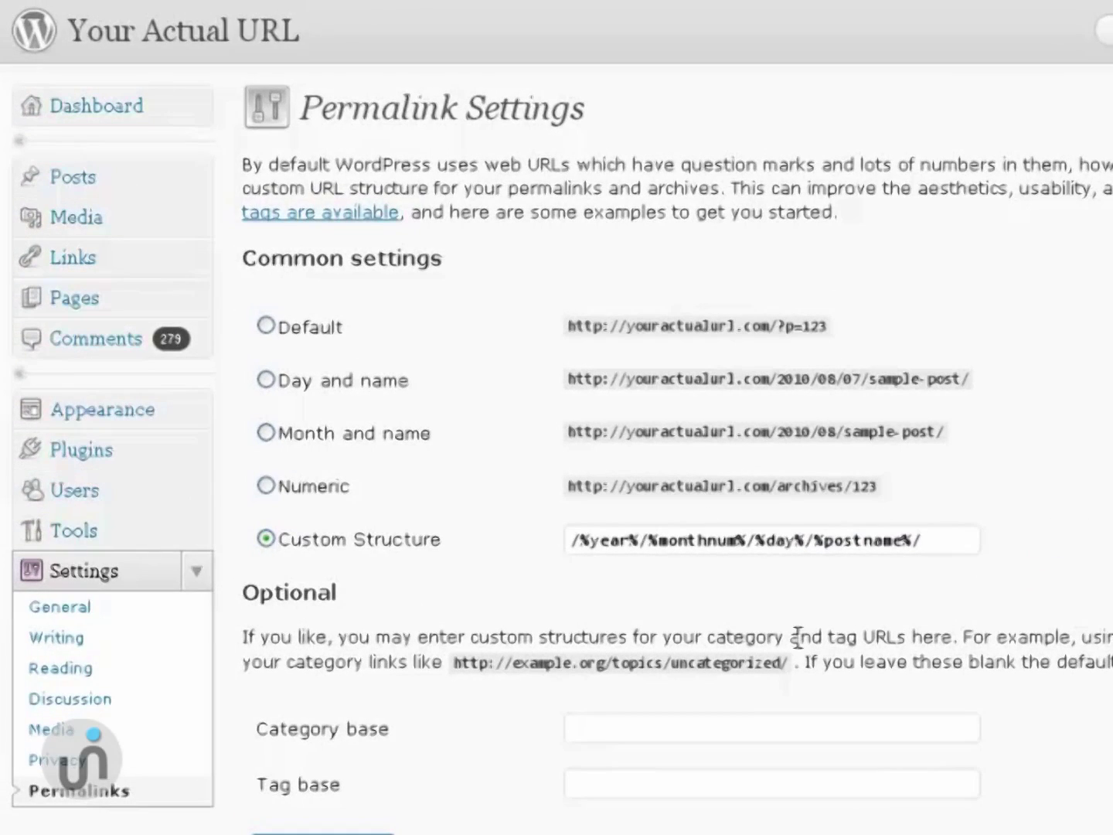
Select the /%year%/%monthnum%/%day% date portion of the custom structure.
drag(570, 540, 953, 539)
click(804, 549)
drag(805, 541, 556, 544)
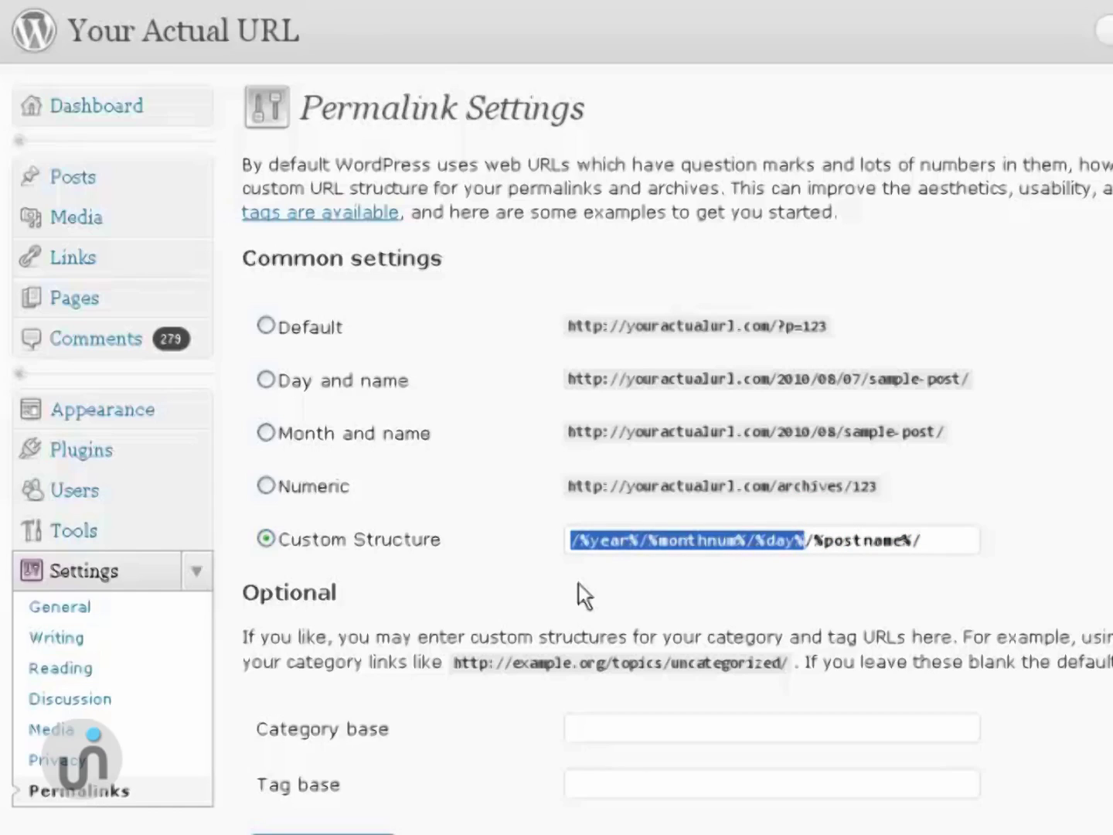
Delete the date tokens to leave /%postname%/ as the custom structure and save the changes.
key(BackSpace)
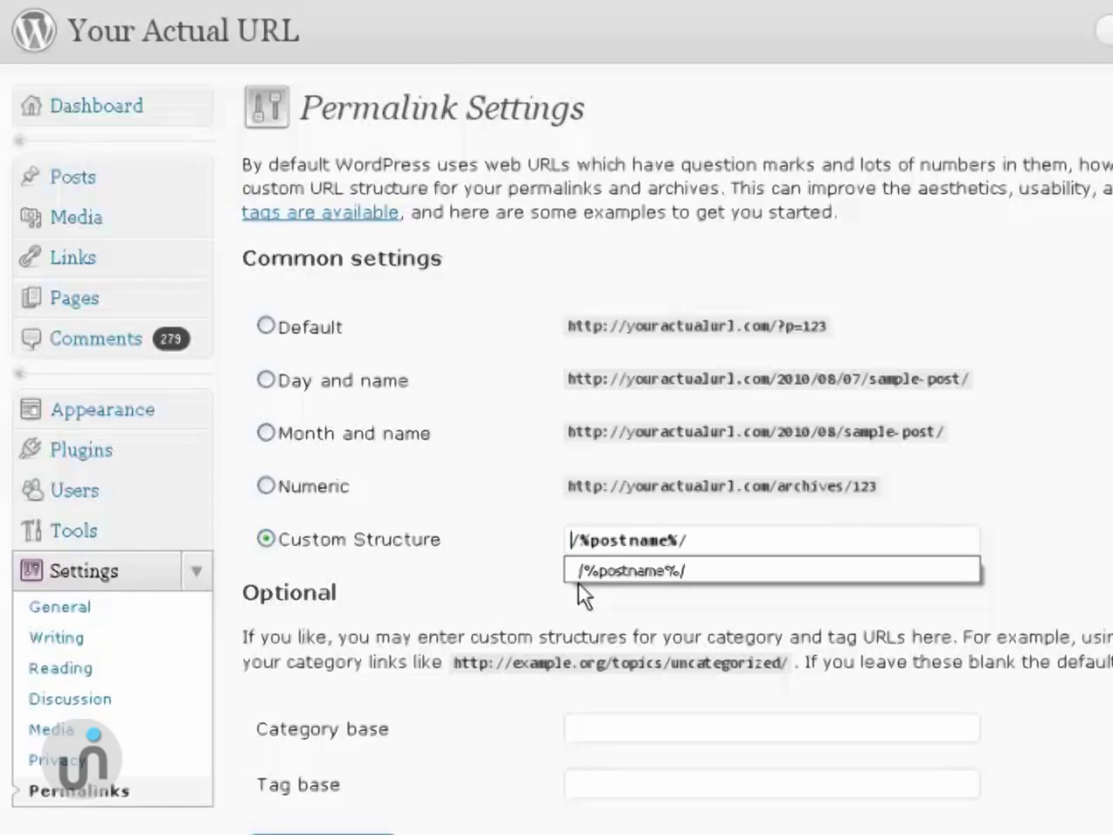
key(Down)
click(444, 572)
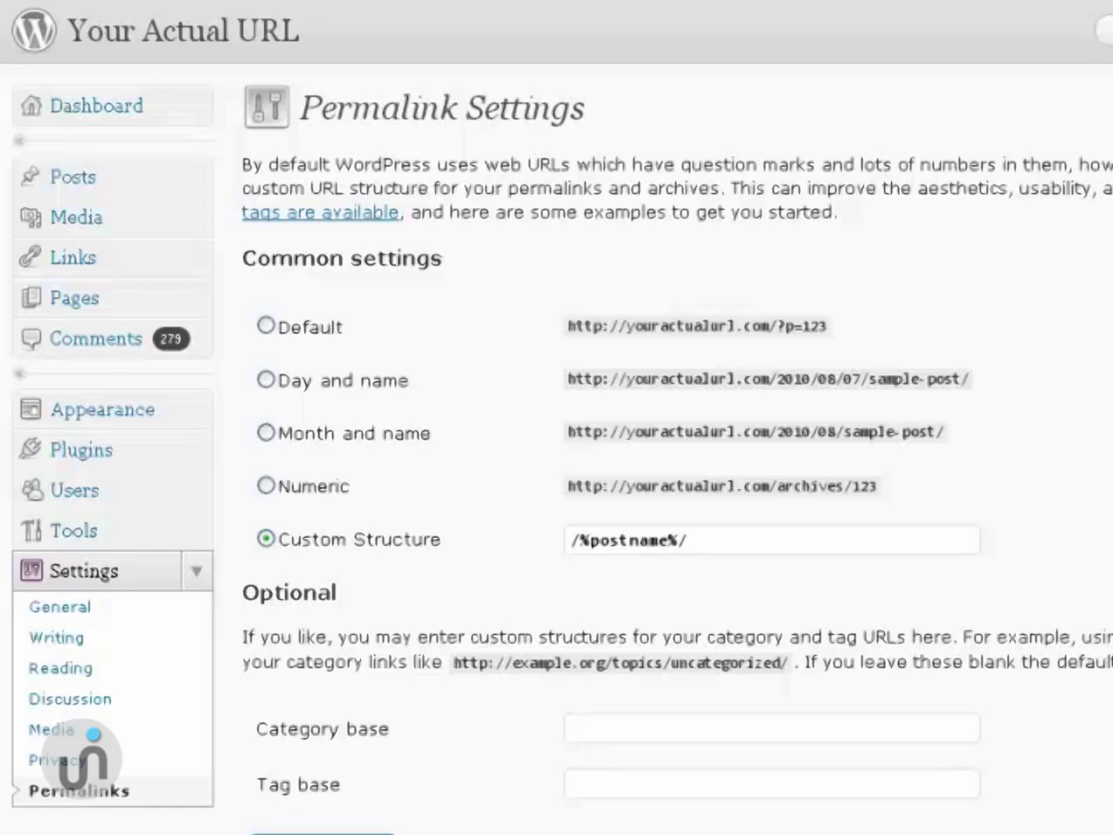
scroll(695, 433, down, 3)
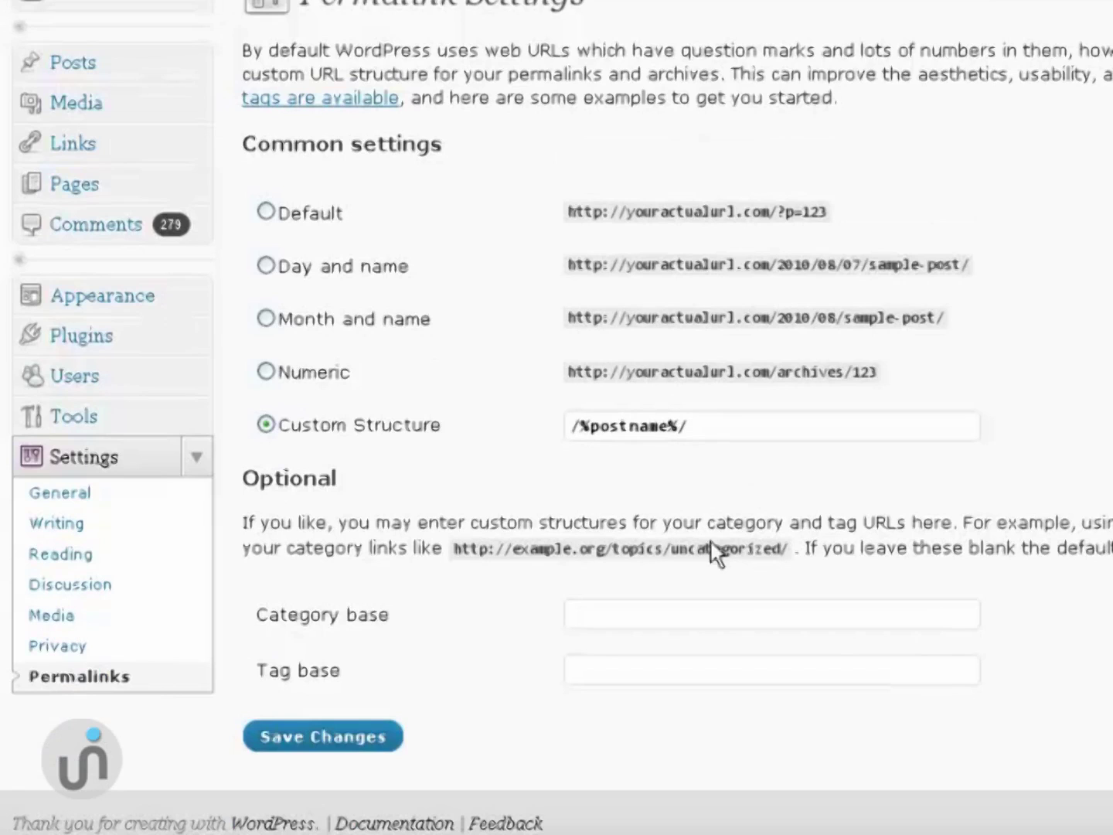
click(324, 736)
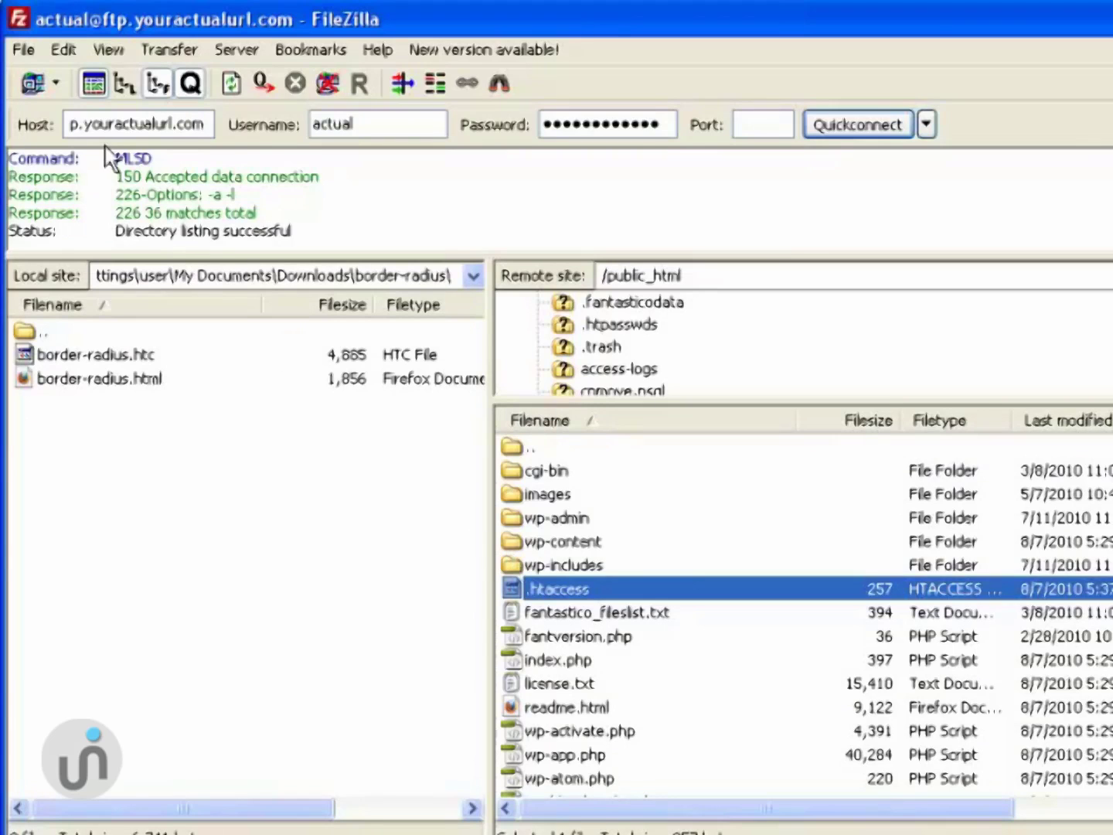
In FileZilla's remote tree, go to public_html then www and select the .htaccess file.
click(108, 124)
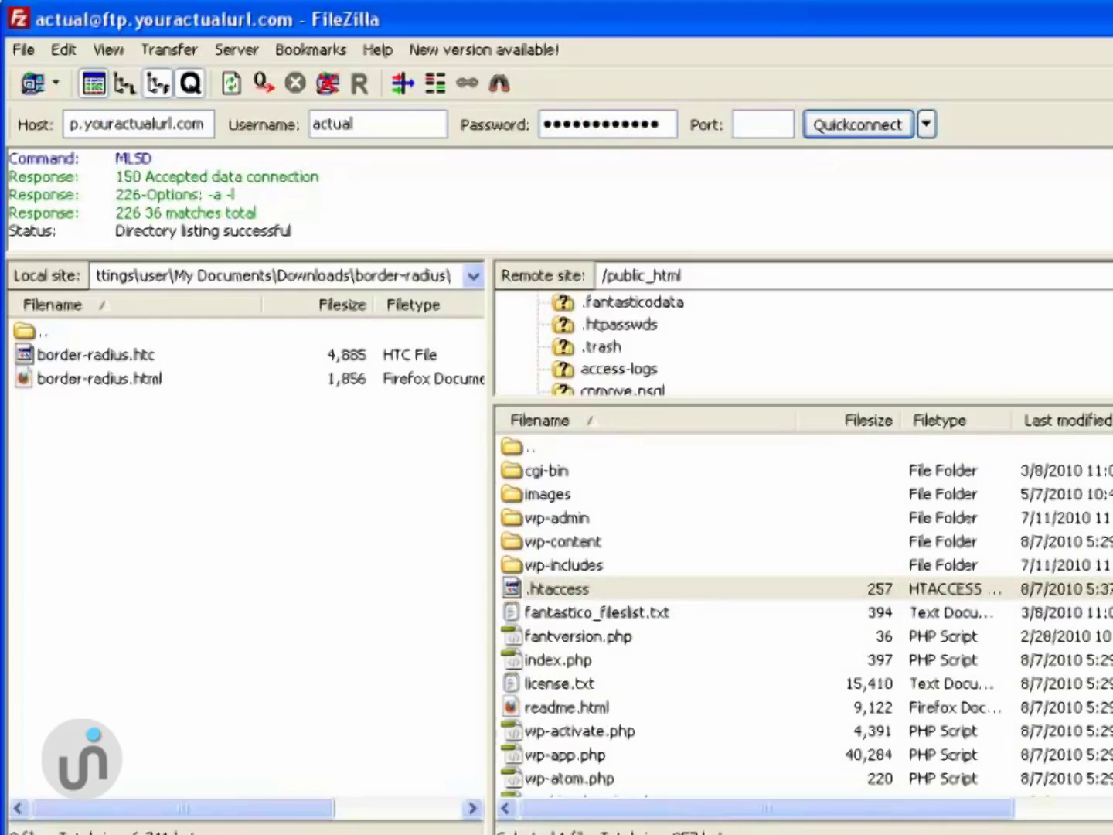
scroll(603, 344, down, 2)
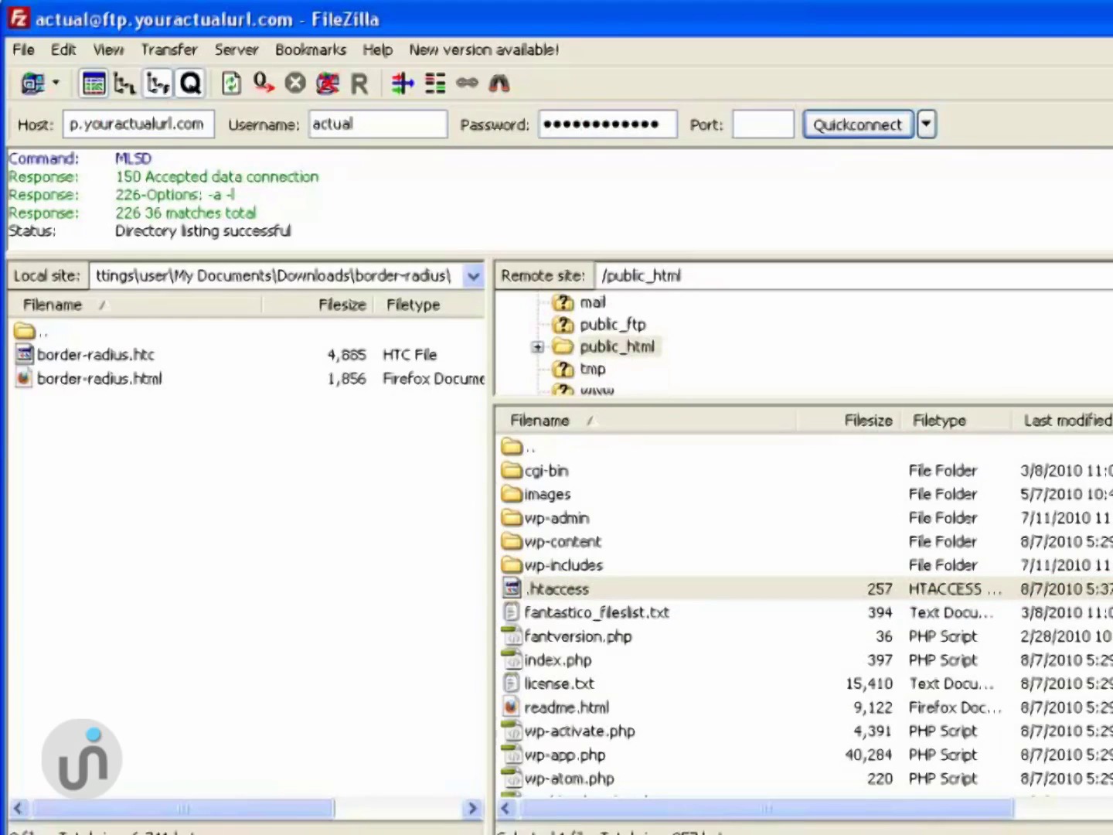
click(618, 350)
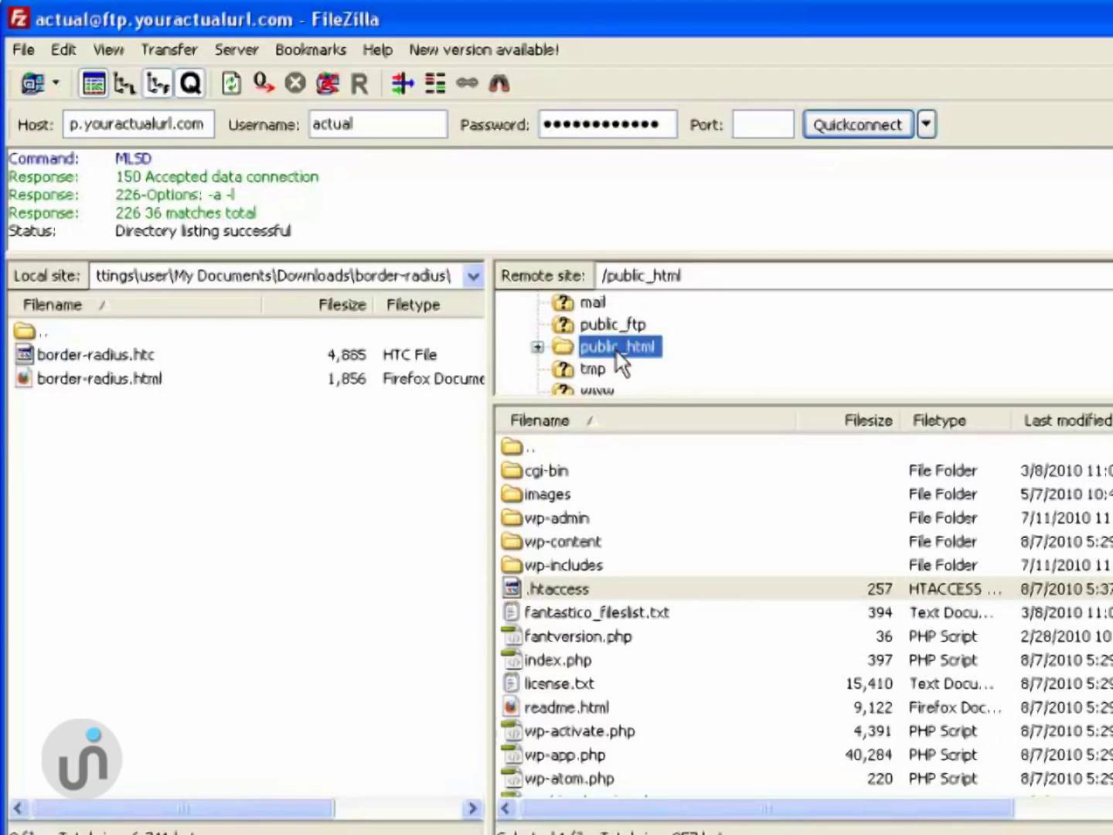
click(593, 386)
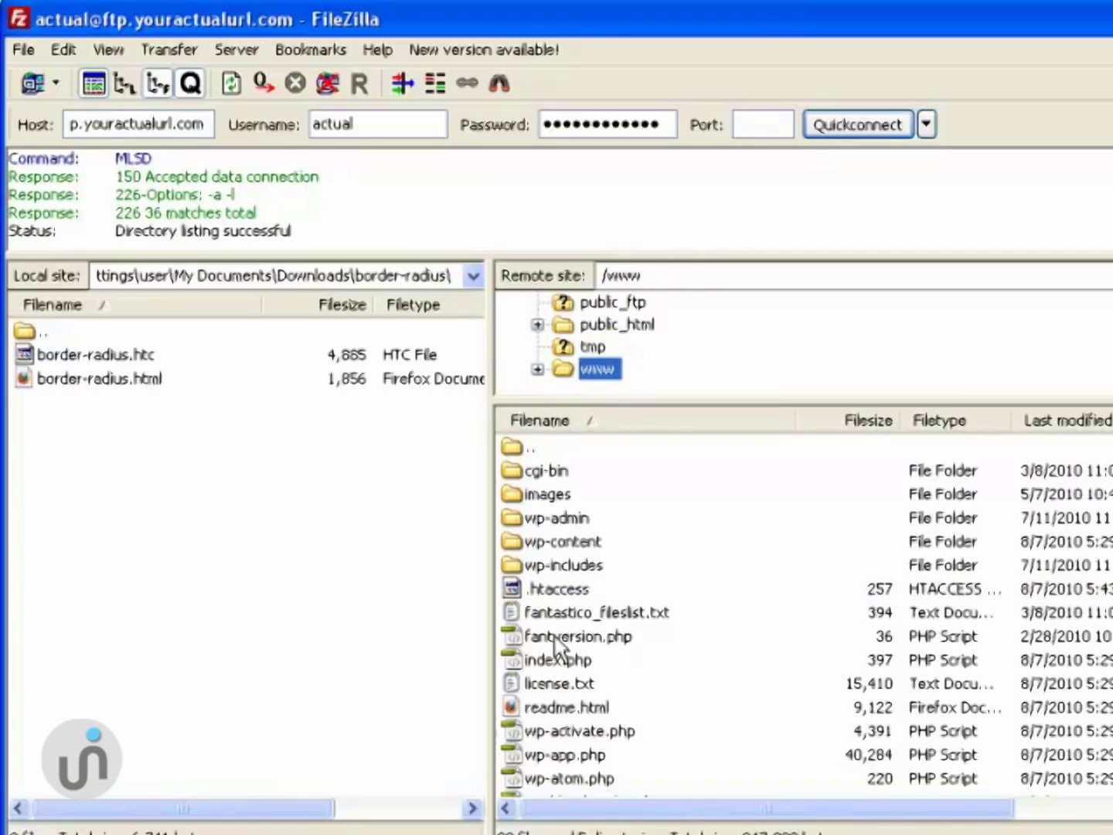
click(533, 588)
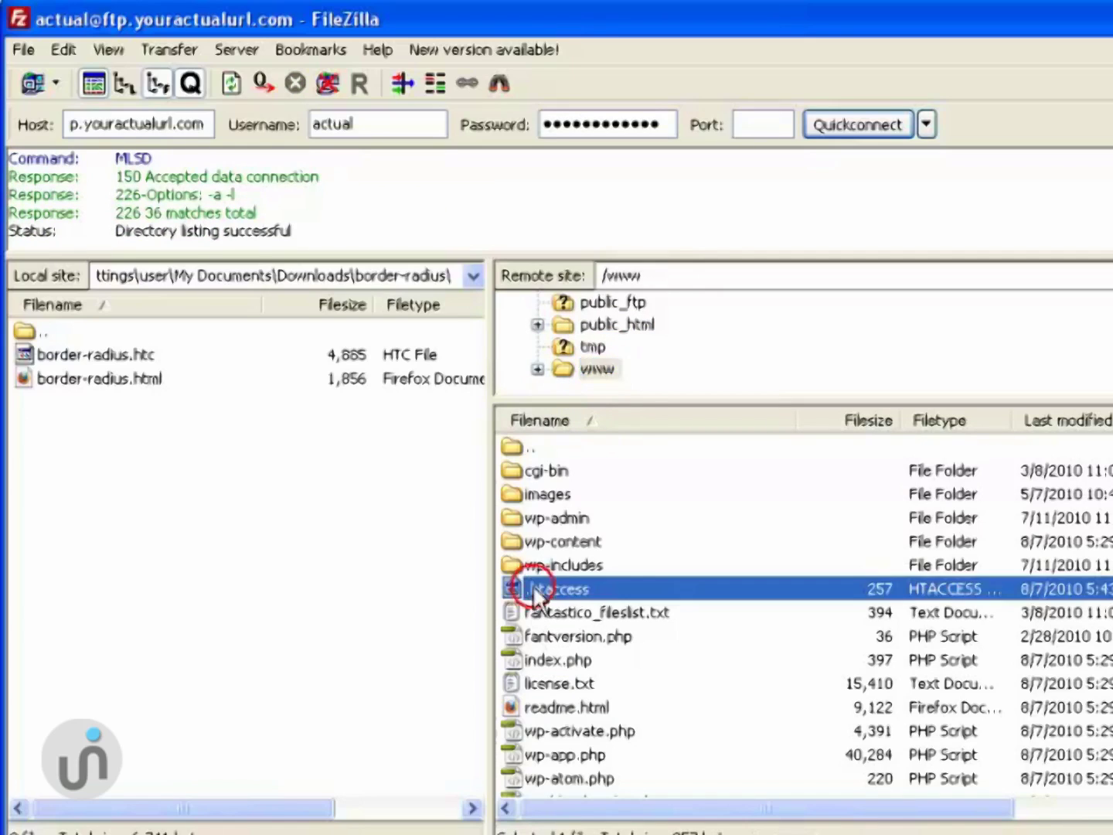
Open the .htaccess file permissions dialog and replace the numeric value 666 with 777, then 755.
right_click(584, 589)
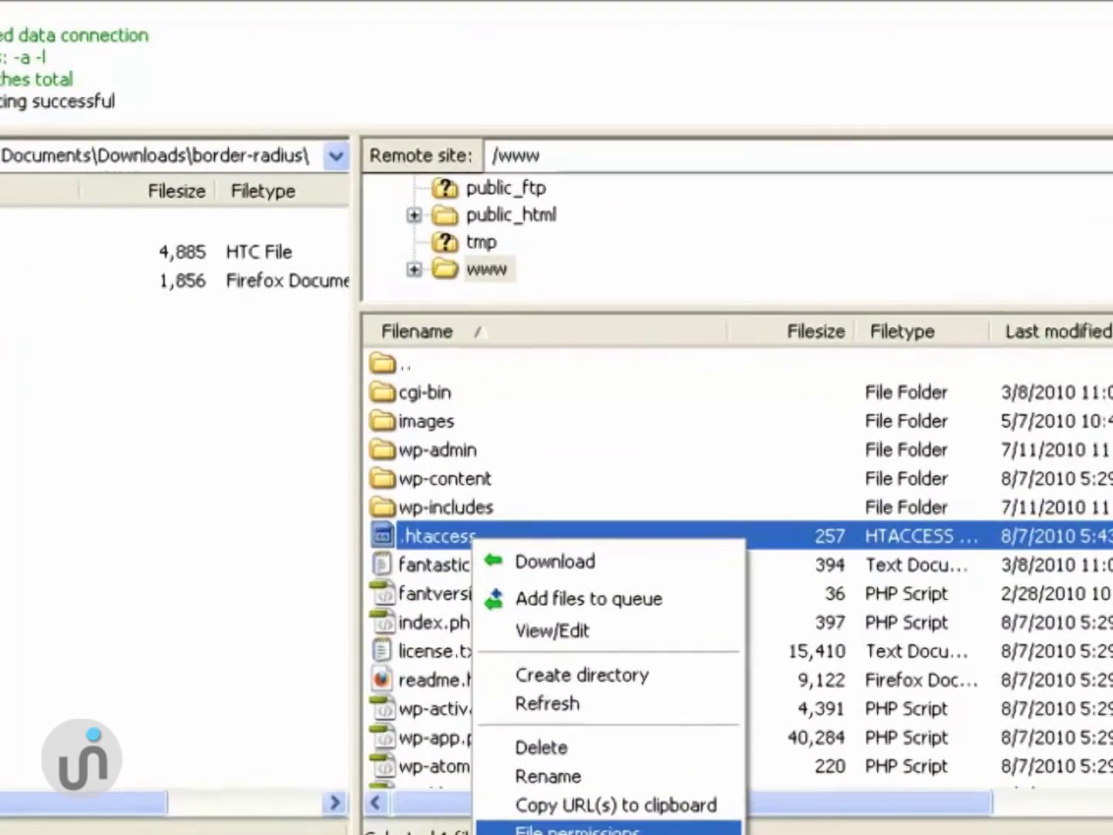
click(575, 829)
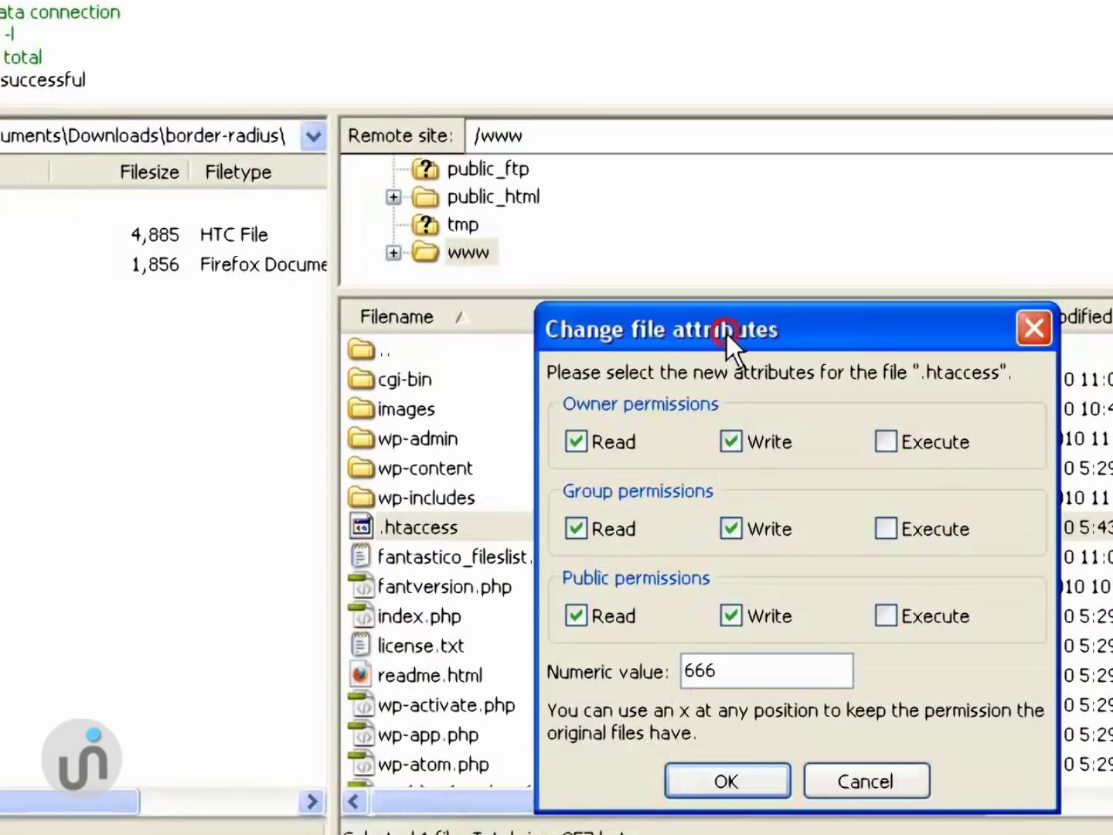
drag(727, 334, 666, 258)
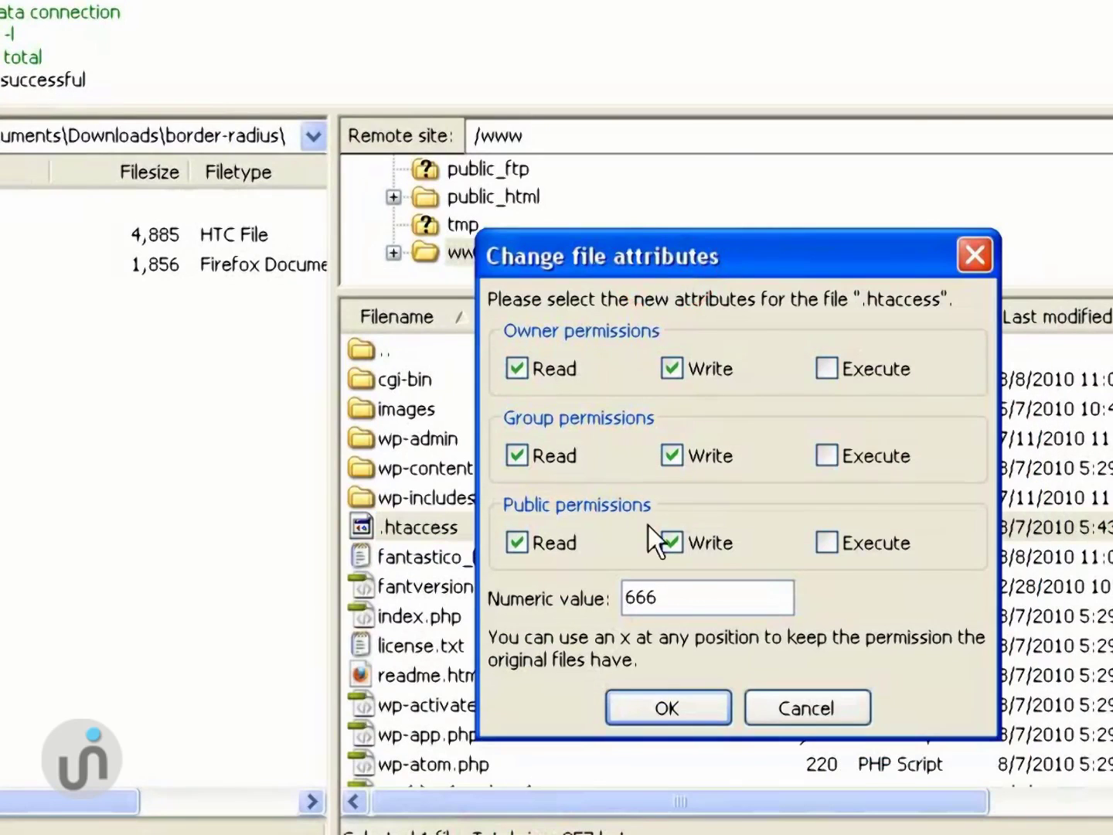
drag(700, 601, 609, 596)
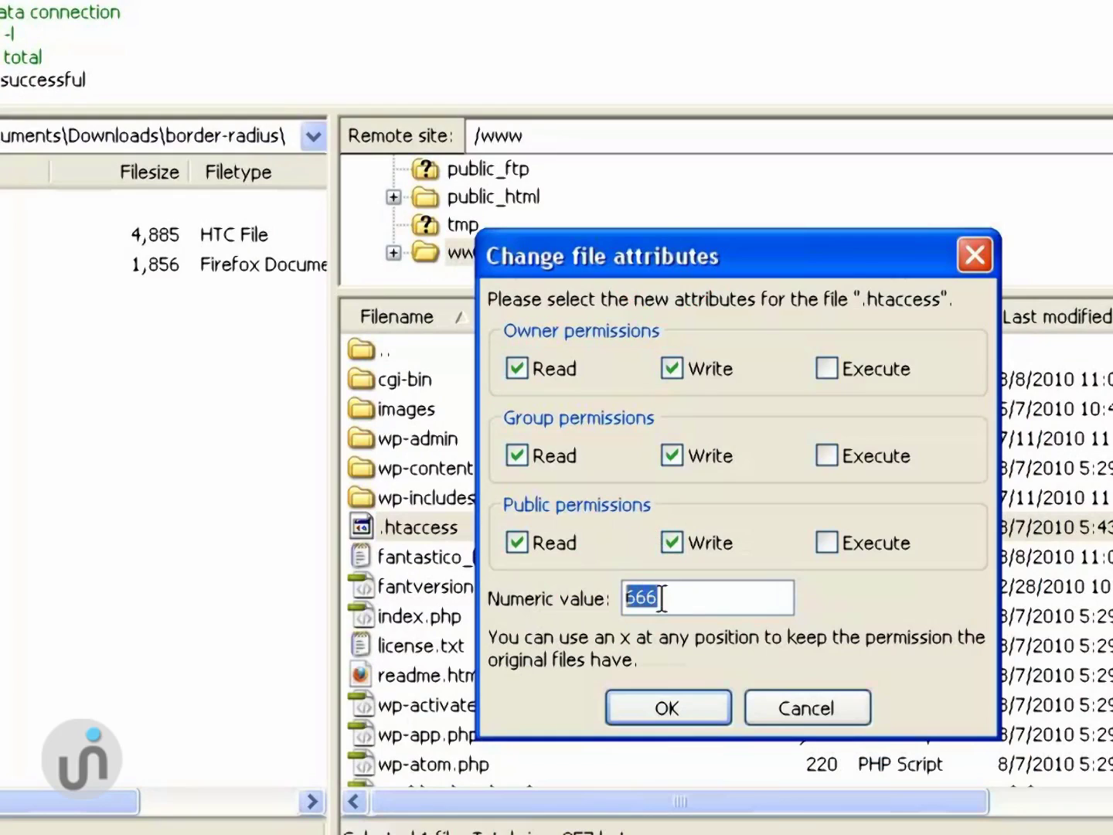
drag(662, 599, 616, 595)
text(777)
drag(666, 594, 589, 591)
text(755)
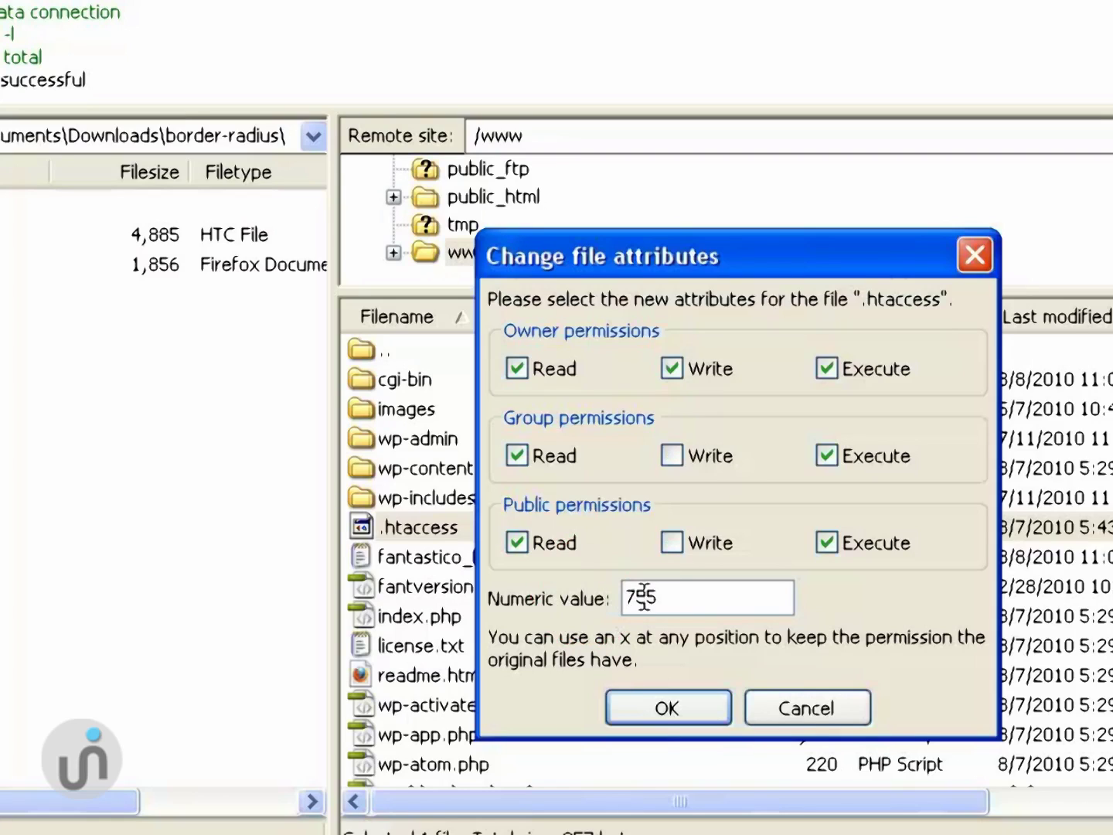
Tick write and execute for group and public to make 777, and apply with OK.
click(672, 542)
click(672, 456)
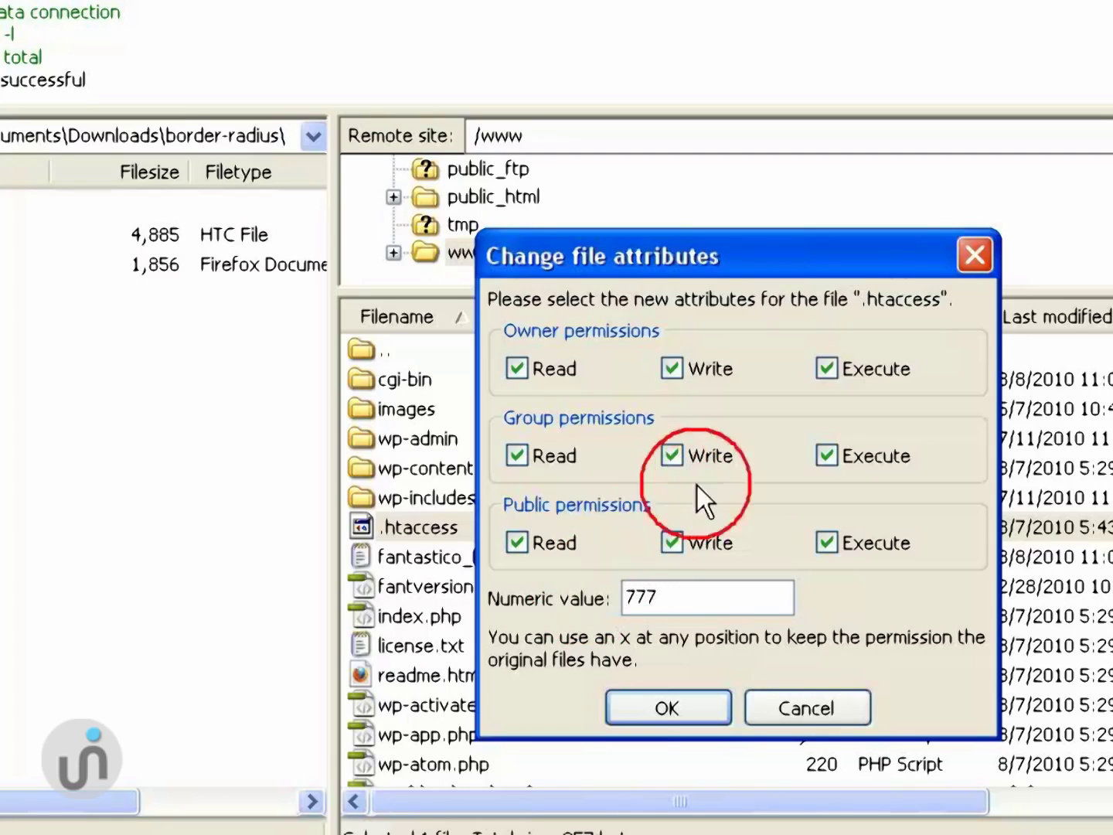
click(833, 539)
click(825, 542)
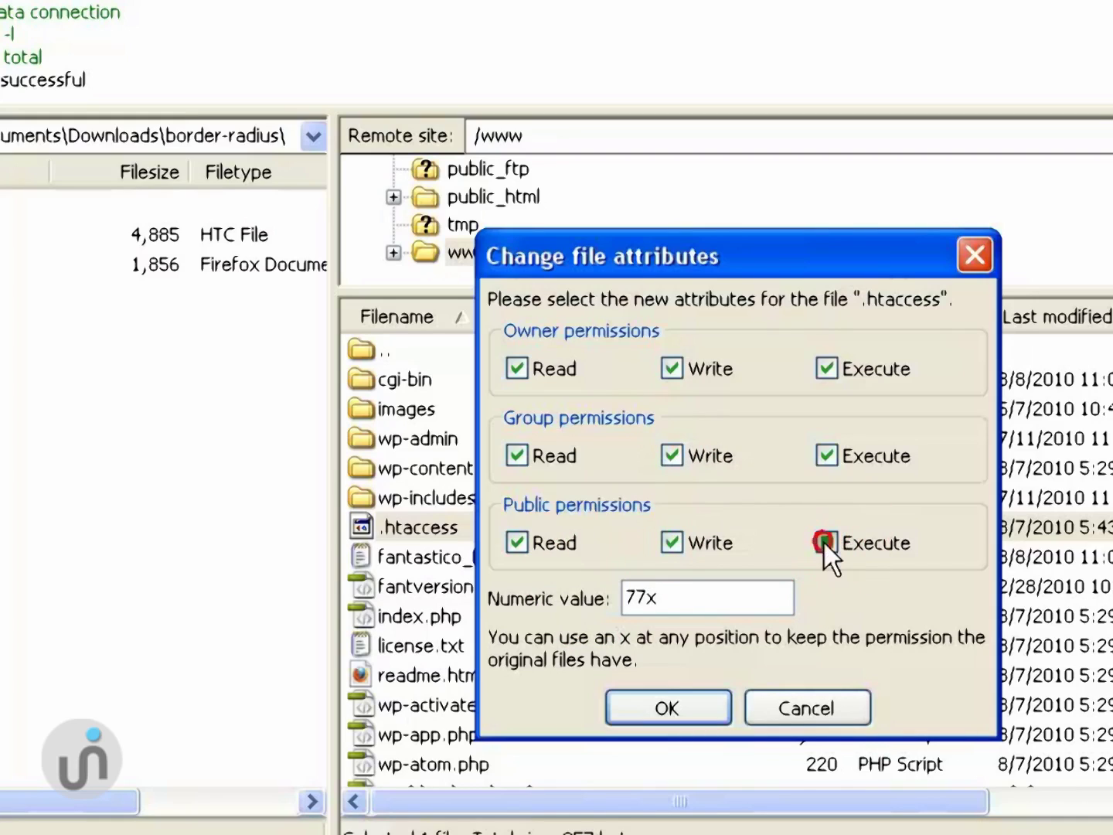
click(826, 453)
click(826, 453)
click(827, 543)
click(827, 456)
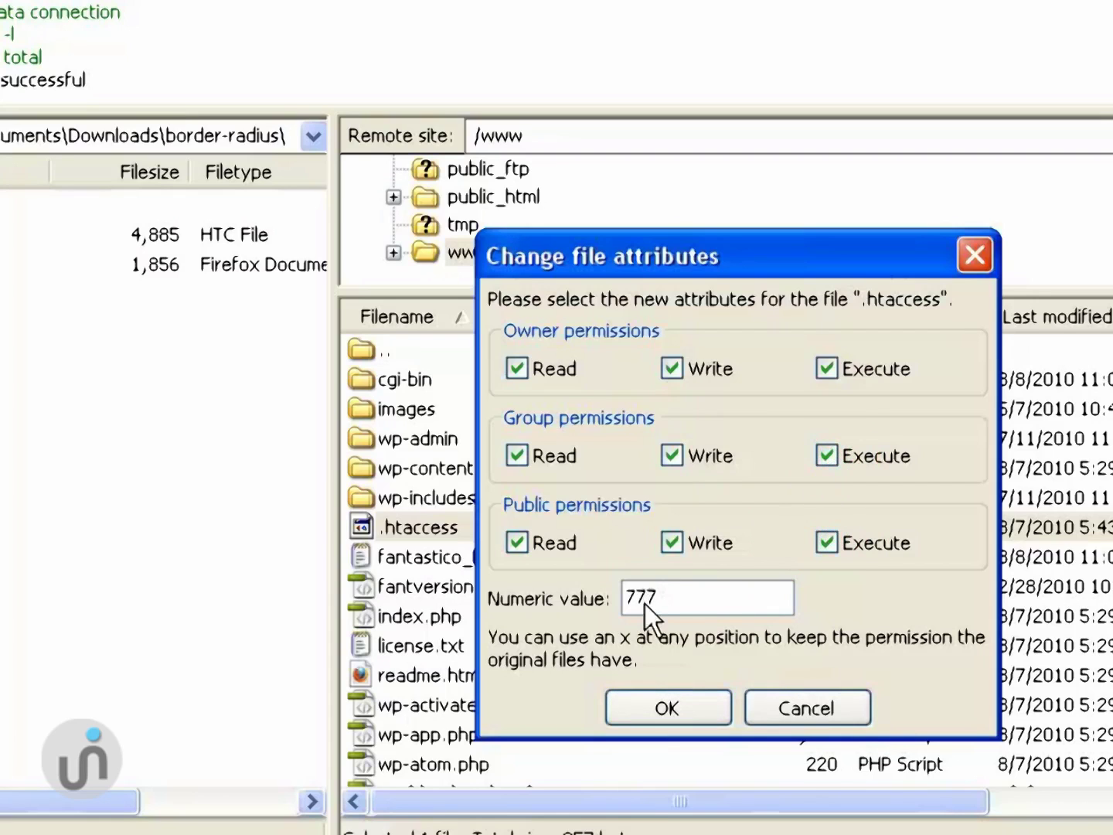
click(665, 596)
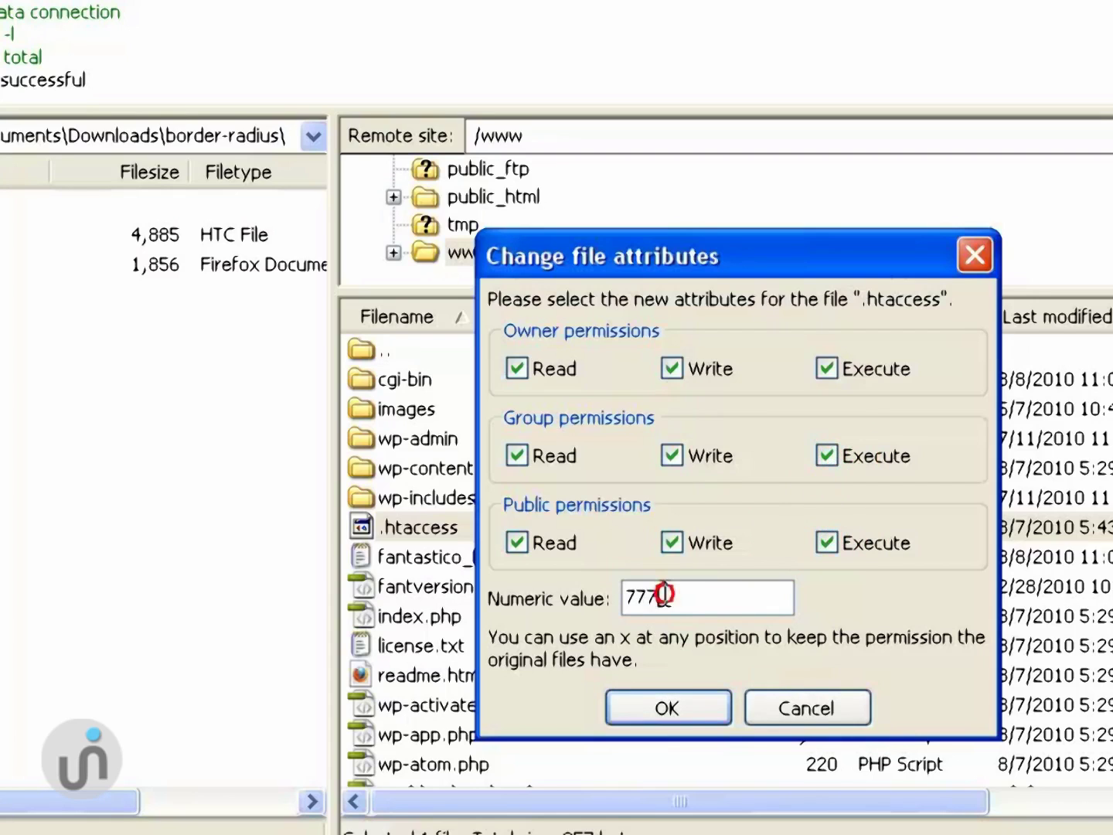
click(668, 708)
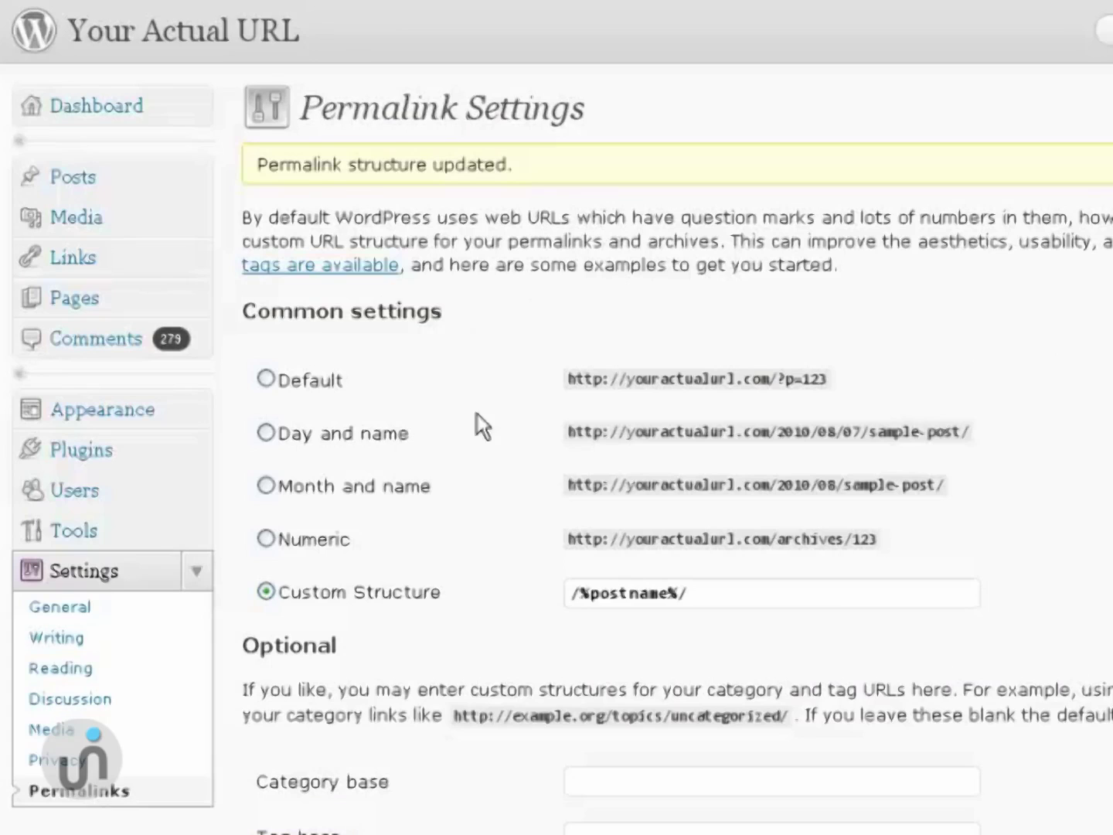
Load the Month and name pattern into the Custom Structure option.
click(268, 540)
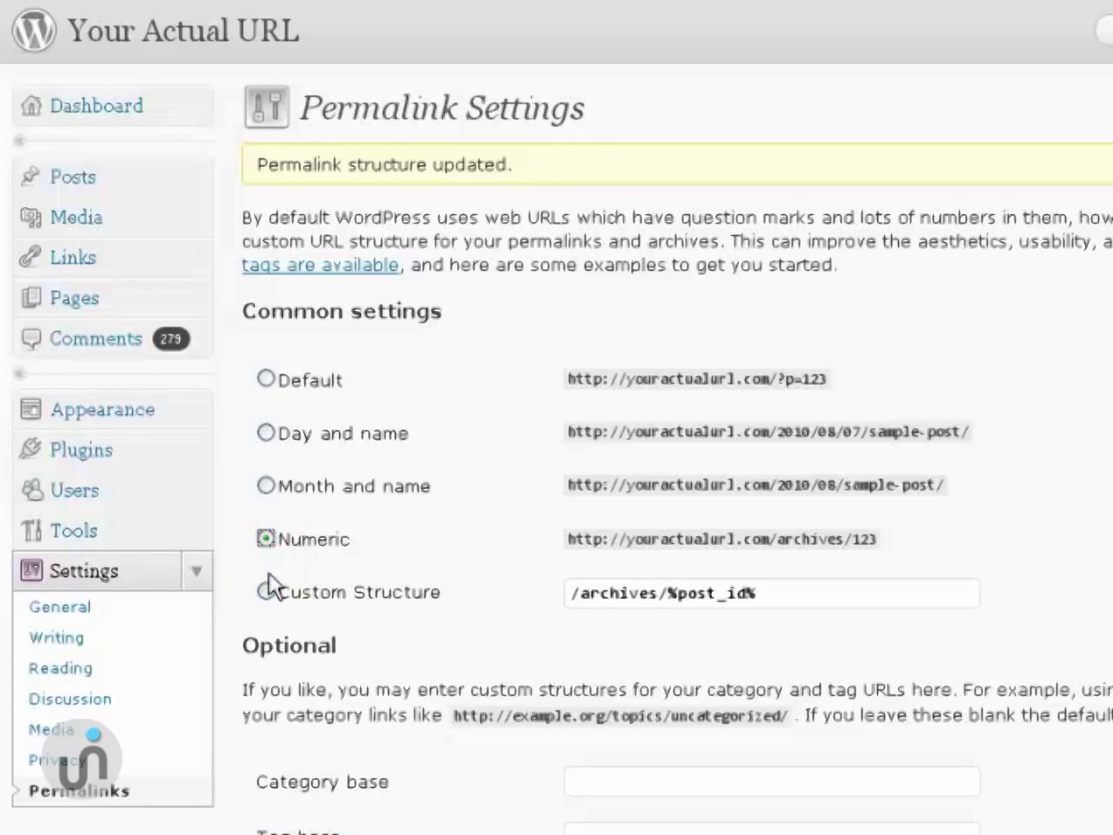
click(266, 592)
click(265, 487)
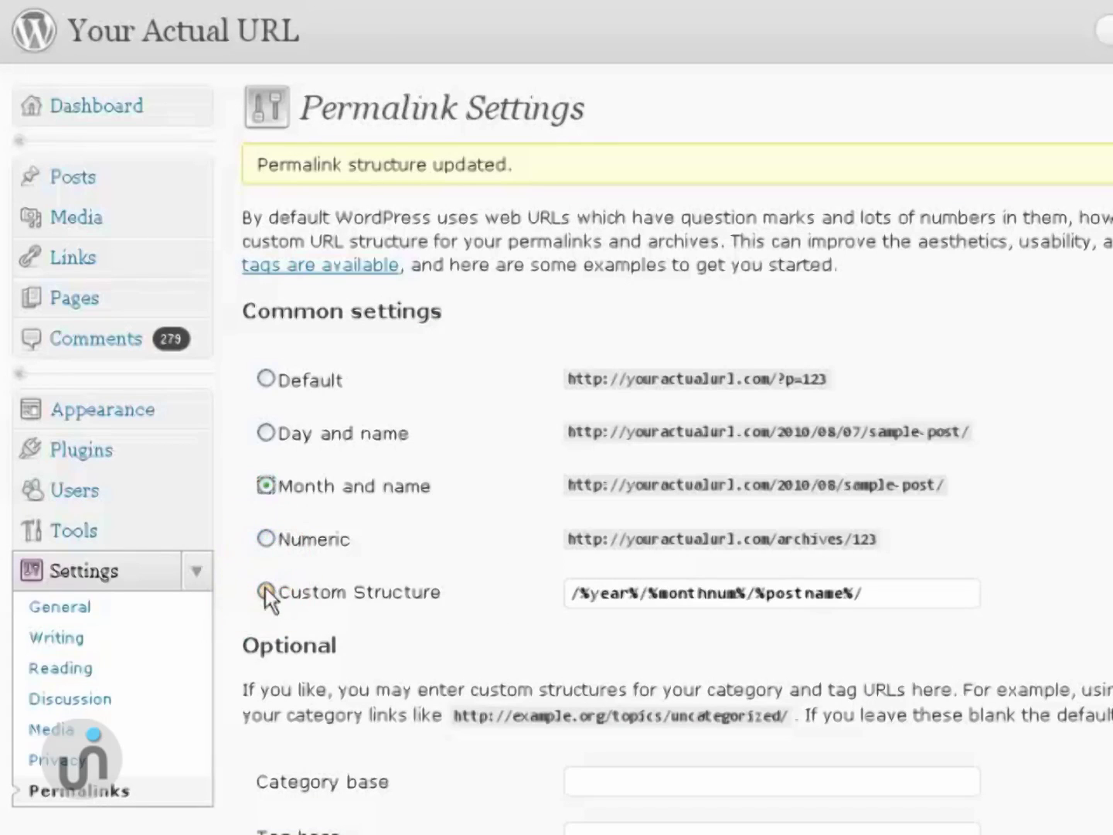
click(268, 593)
Delete the year and month tokens, leaving /%postname%/, and save the changes.
double_click(690, 599)
drag(690, 599, 512, 585)
key(BackSpace)
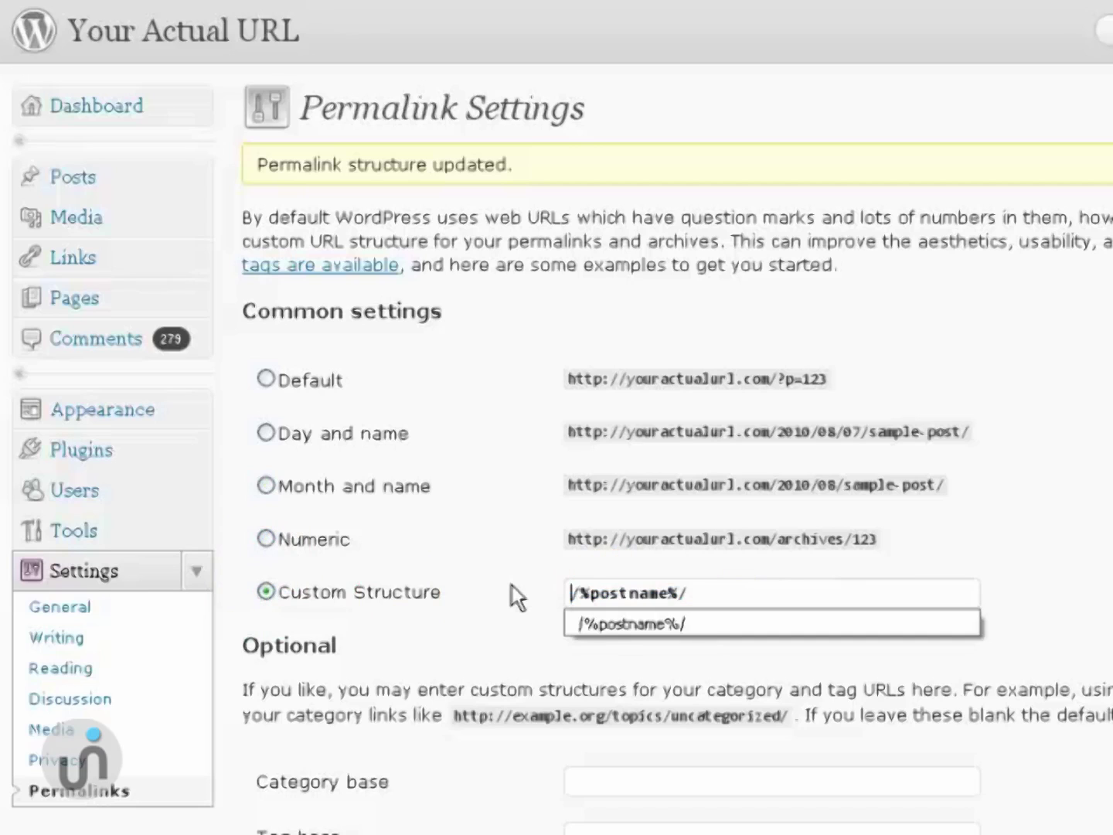
click(782, 580)
scroll(803, 572, down, 3)
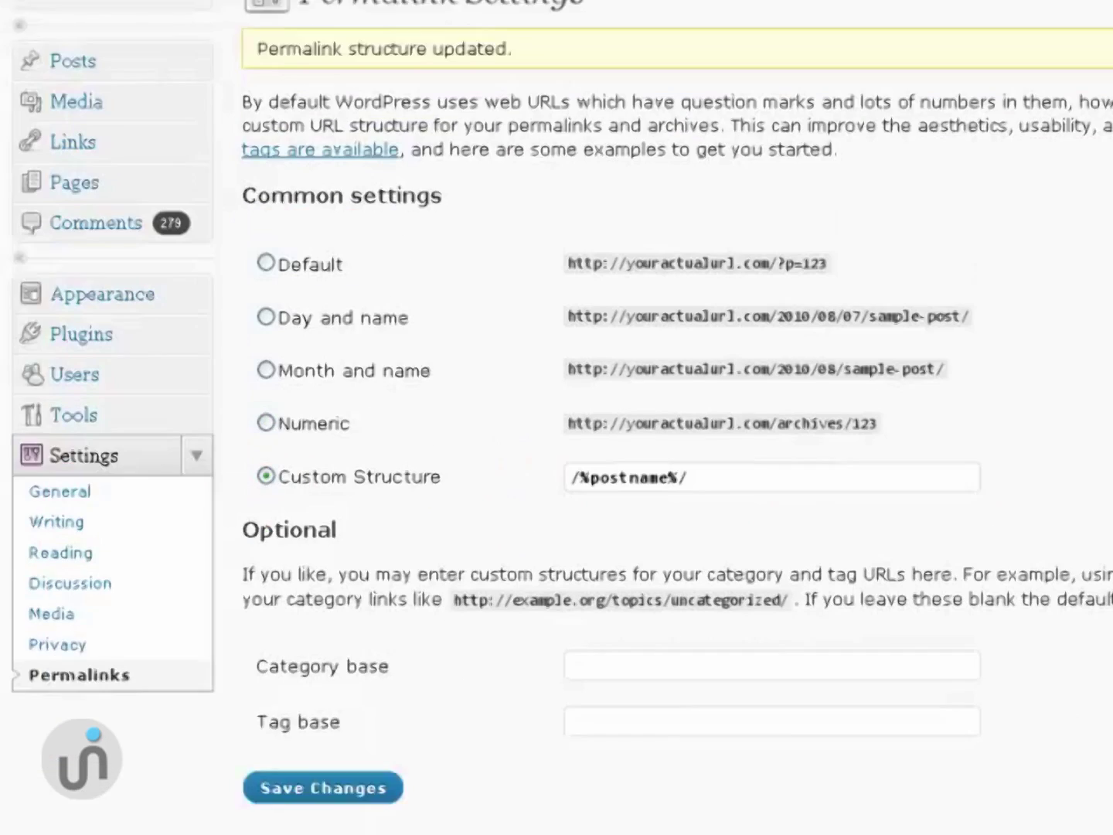
click(321, 738)
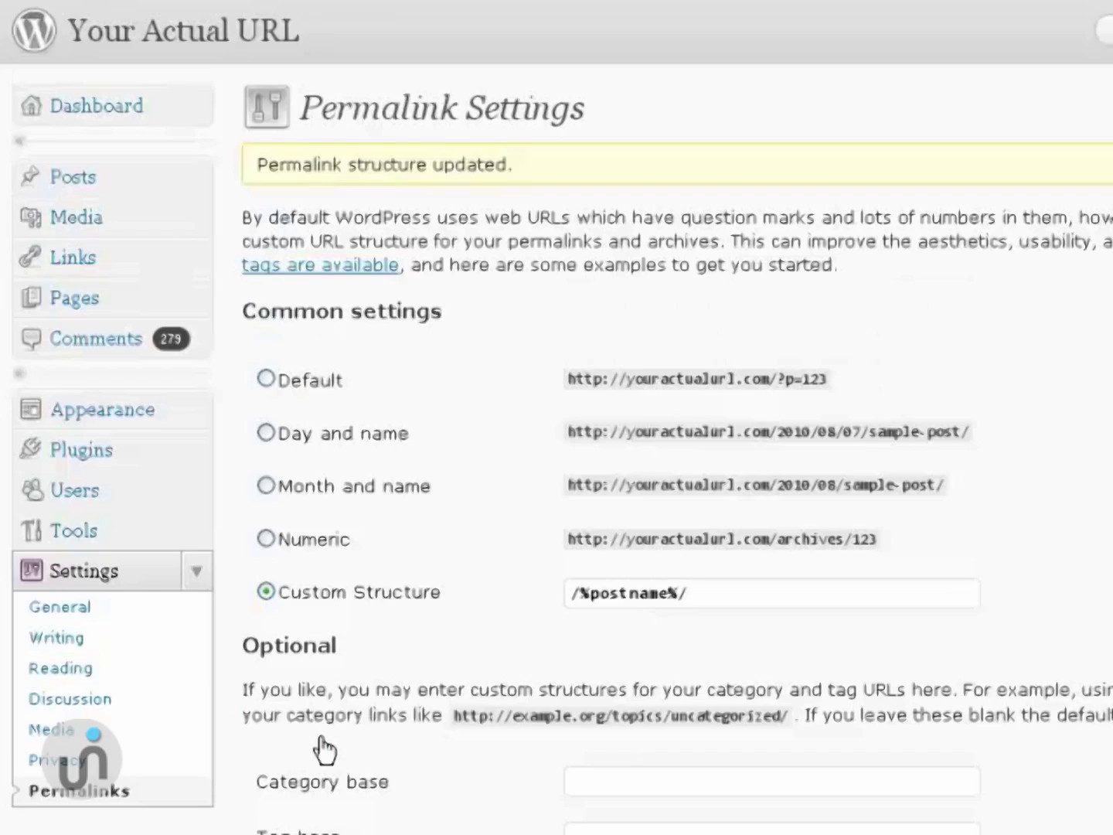
Open the Low Carb Cooking post from All Posts and check its permalink ends in /low-carb-cooking/.
click(191, 184)
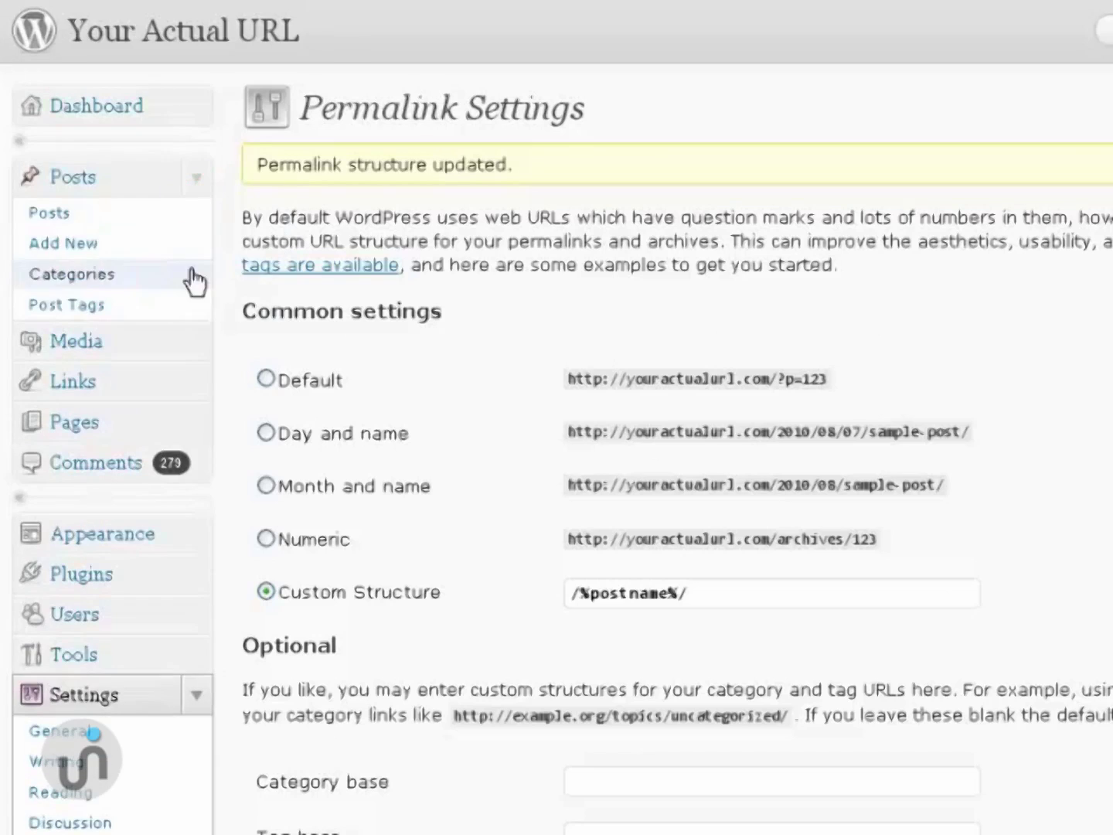
click(107, 214)
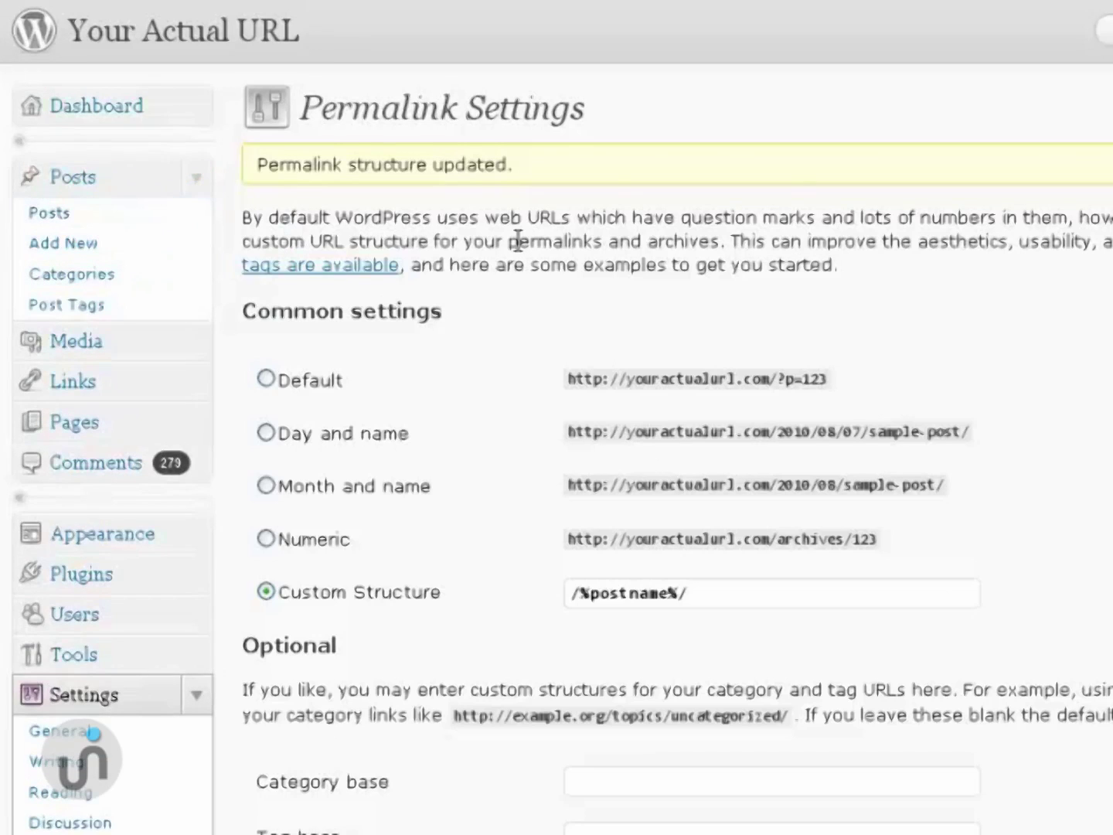
mouse_move(368, 473)
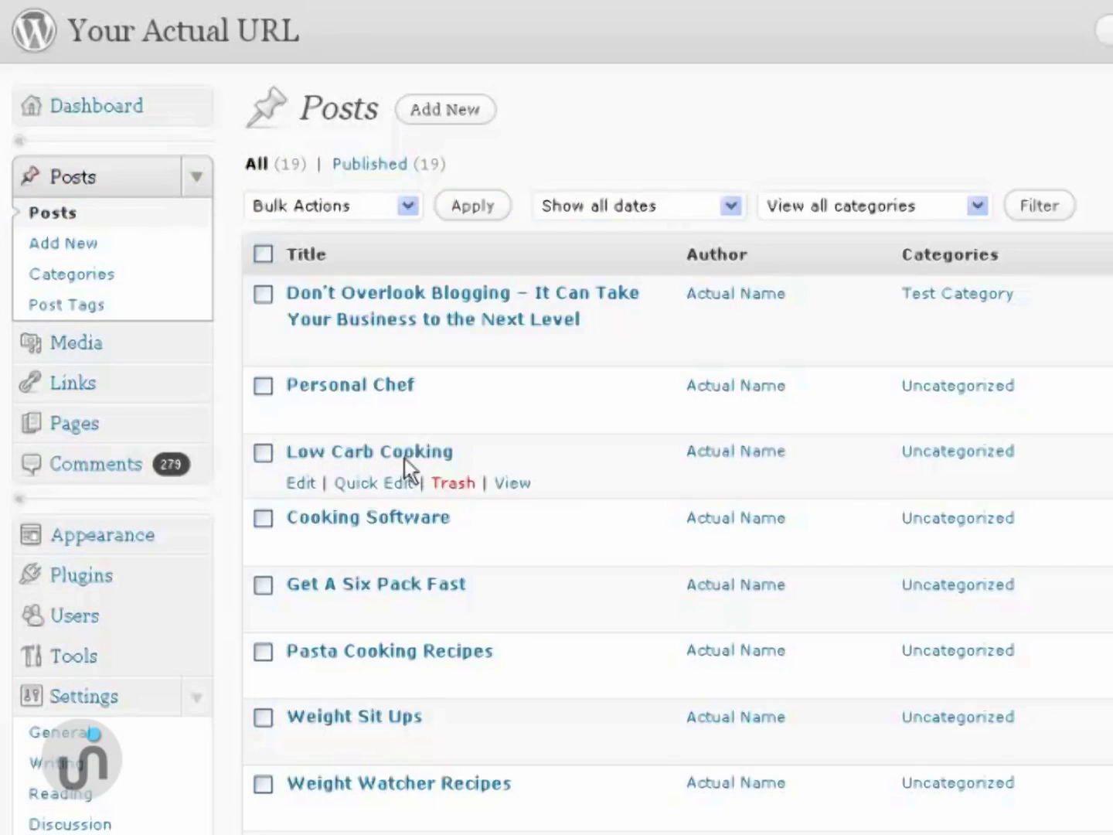
click(300, 484)
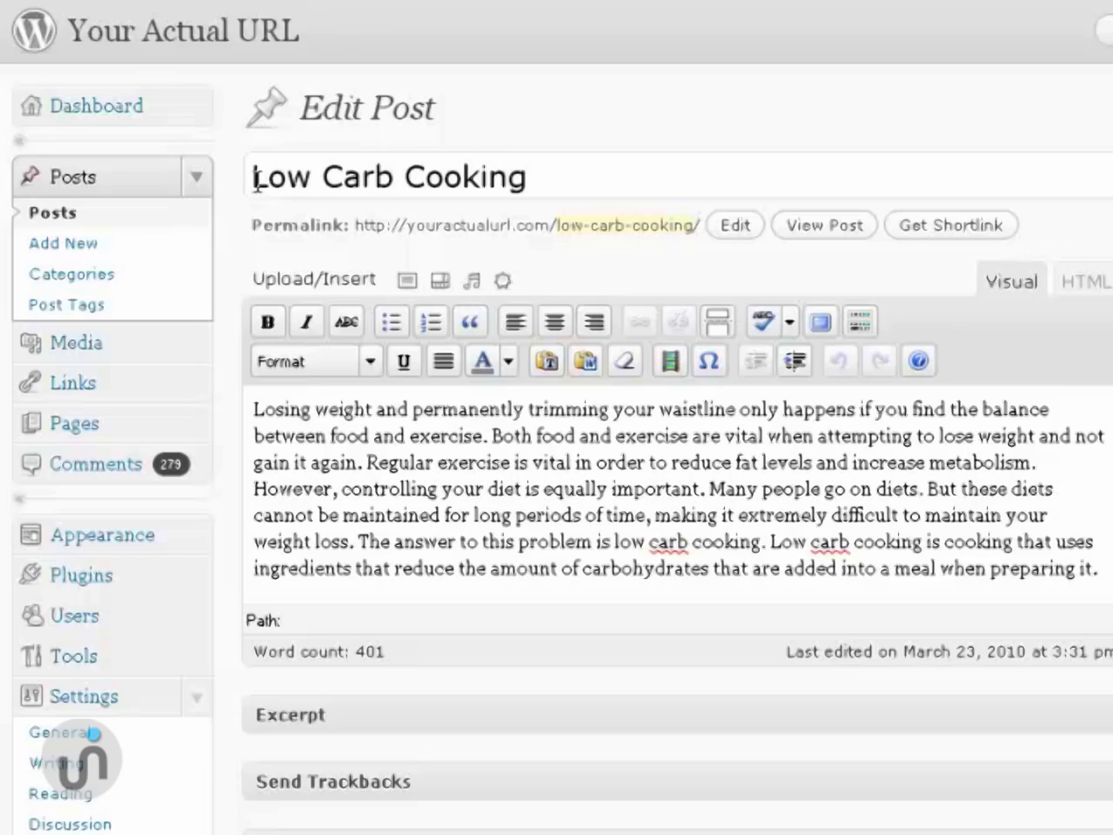
drag(256, 176, 526, 186)
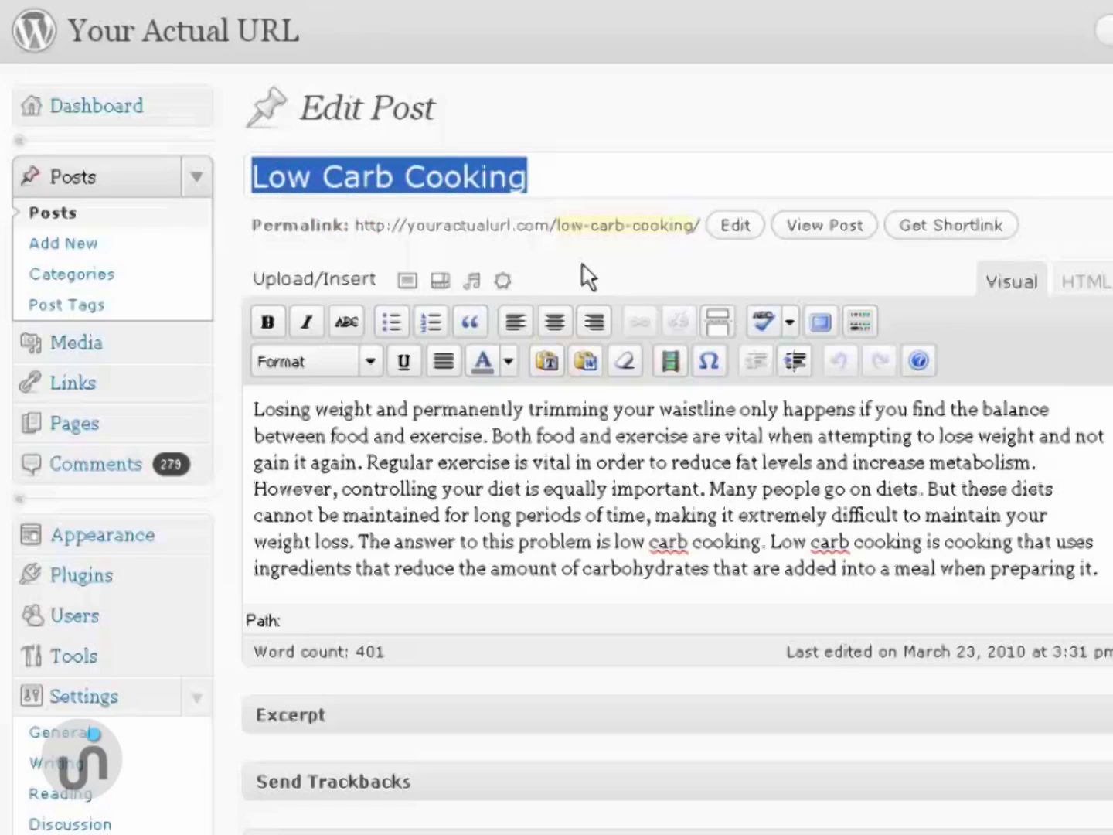